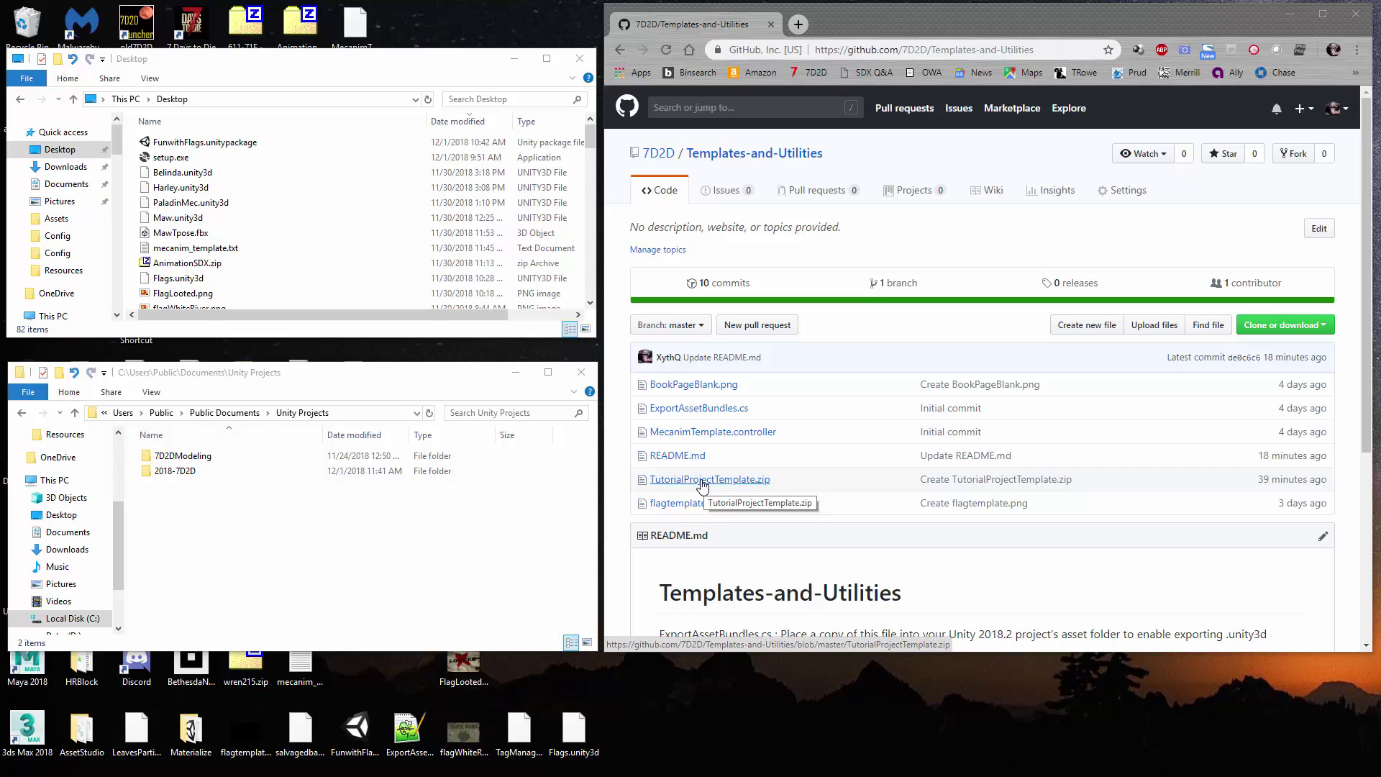
Step: Download TutorialProjectTemplate.zip from Templates-and-Utilities to the Desktop, keeping it despite the safety warning
click(702, 481)
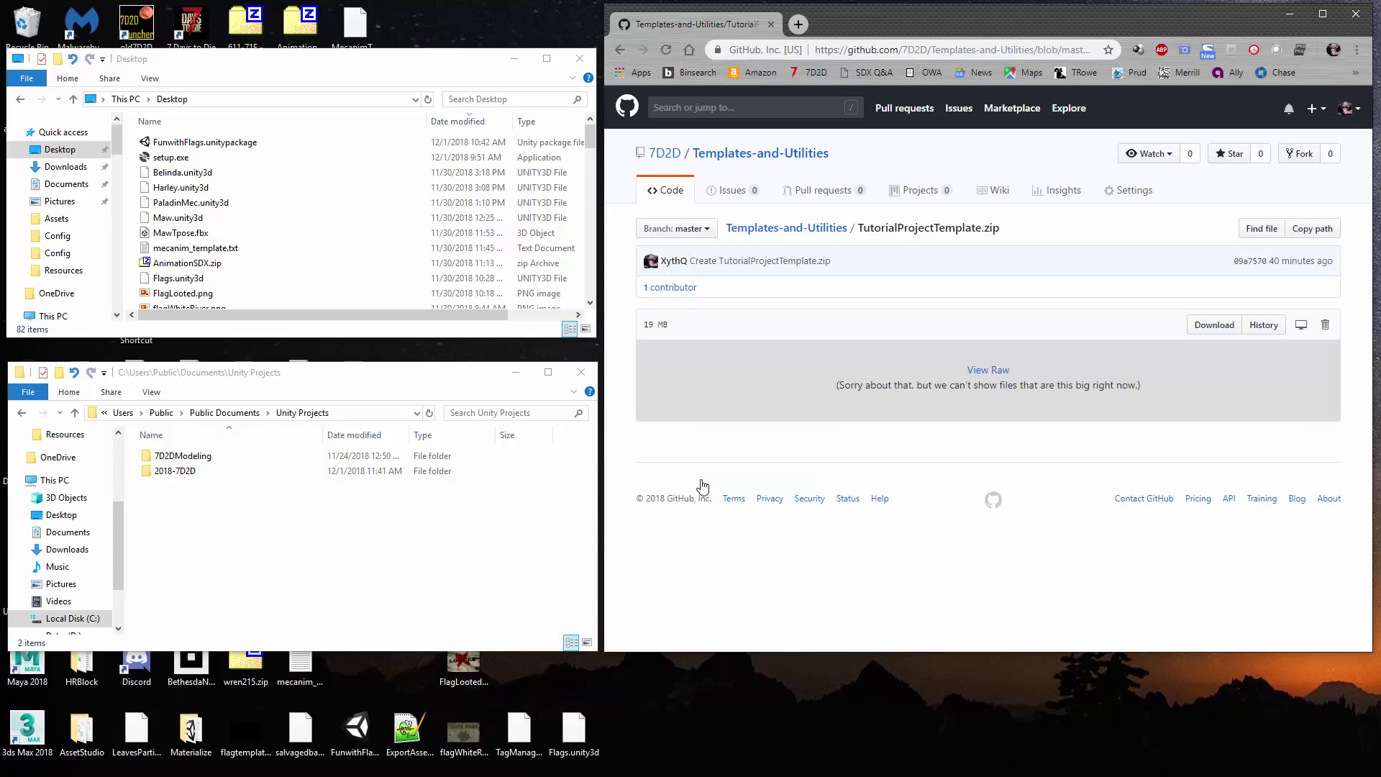
click(725, 158)
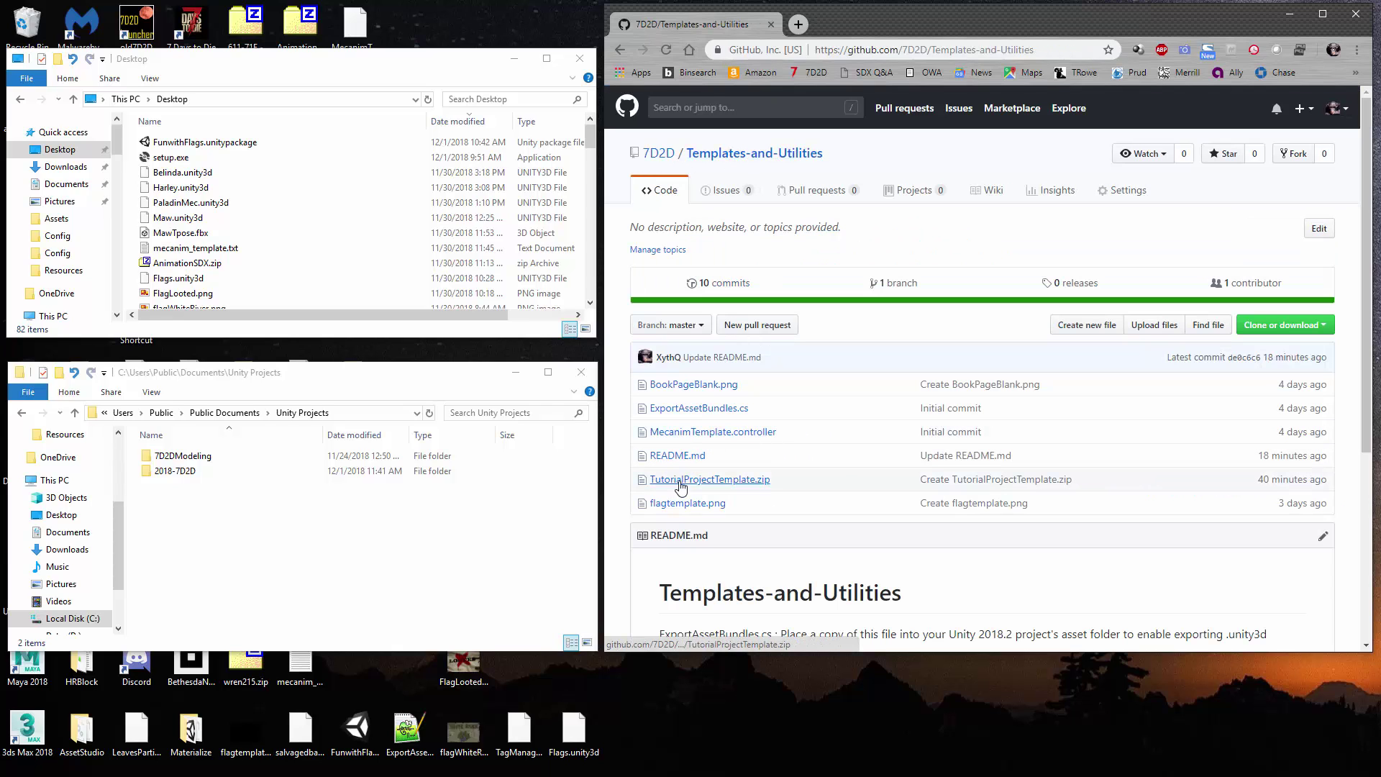
click(681, 480)
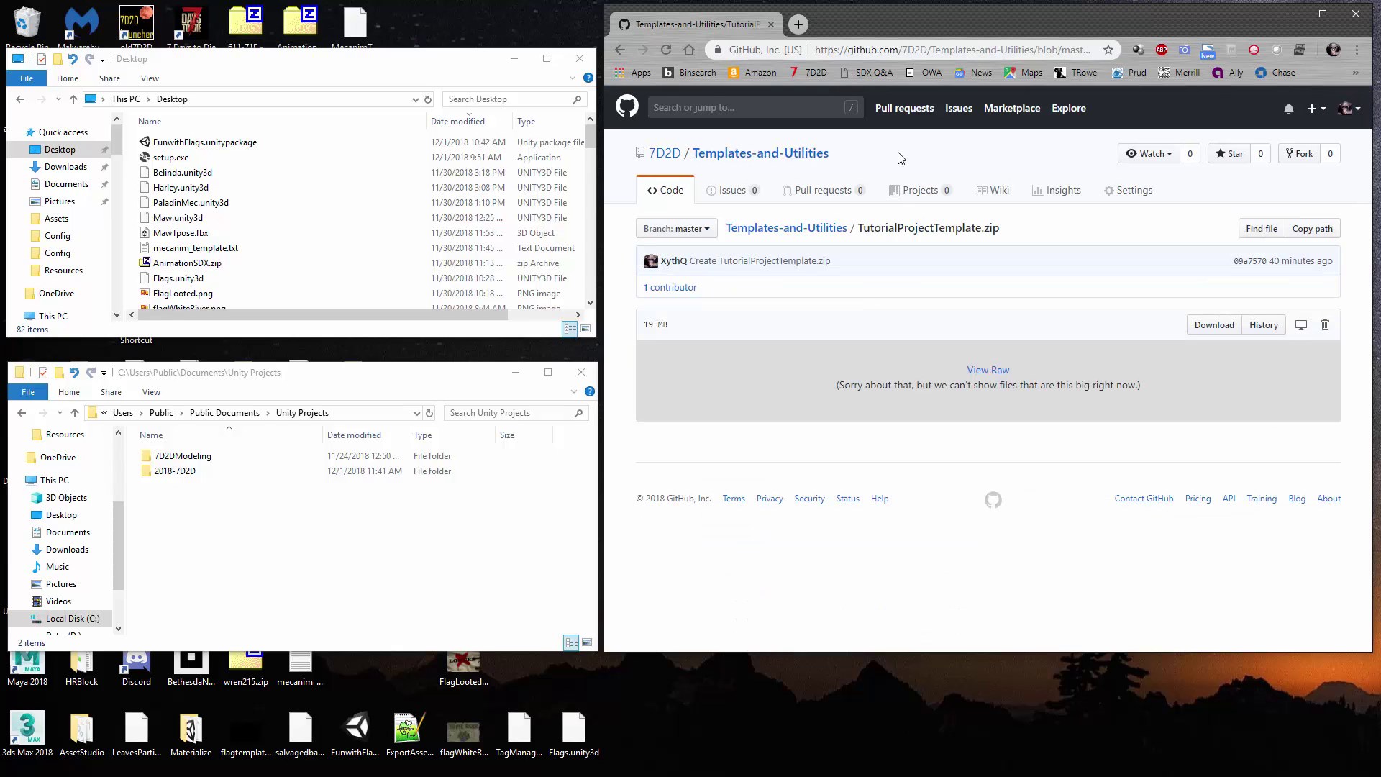
click(1214, 325)
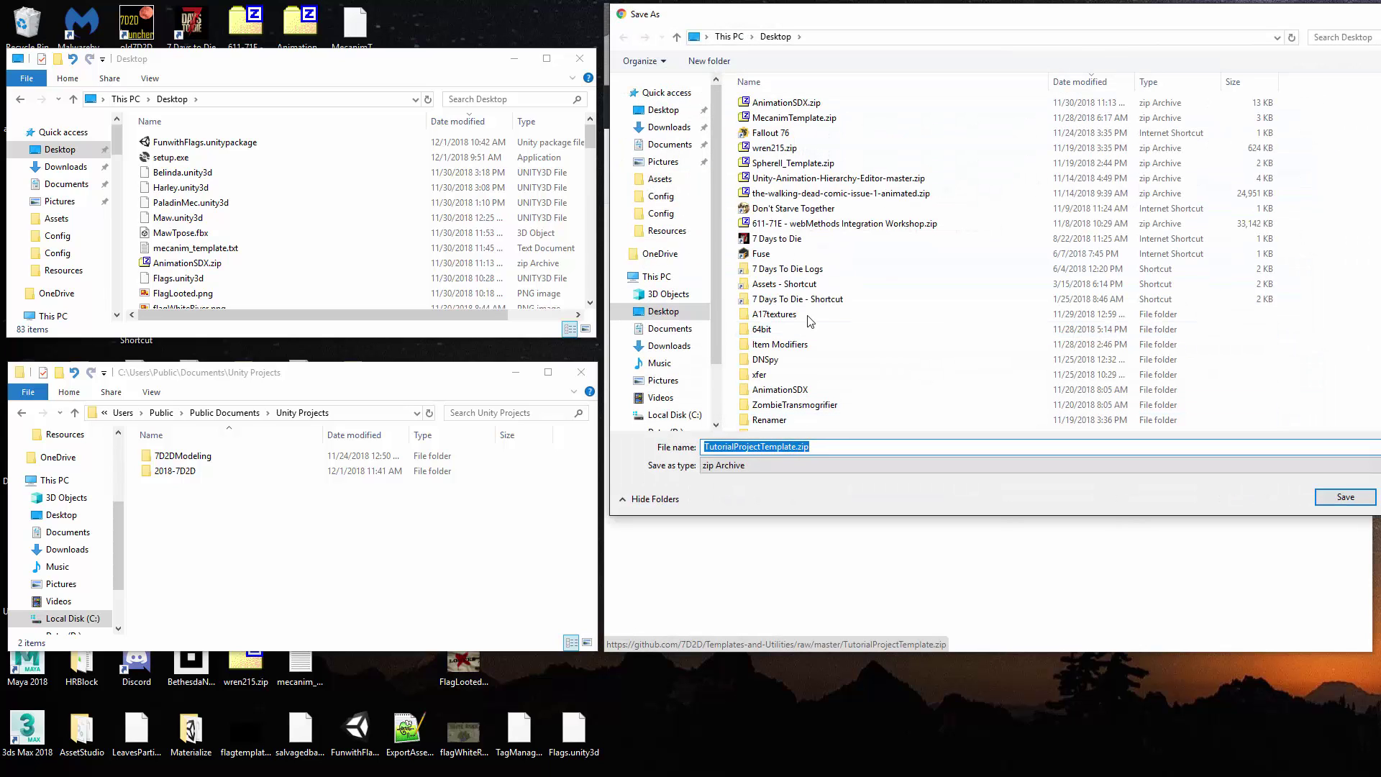
click(1347, 498)
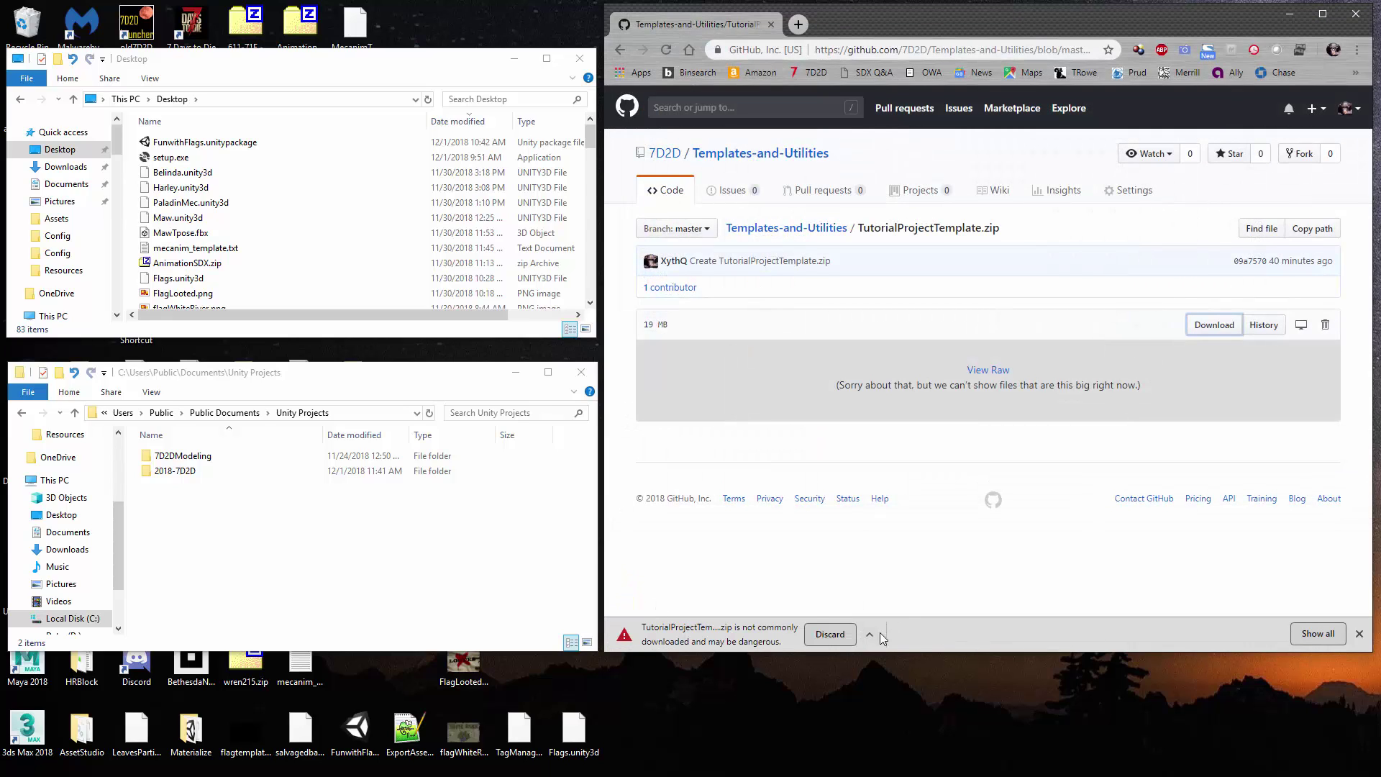
click(870, 635)
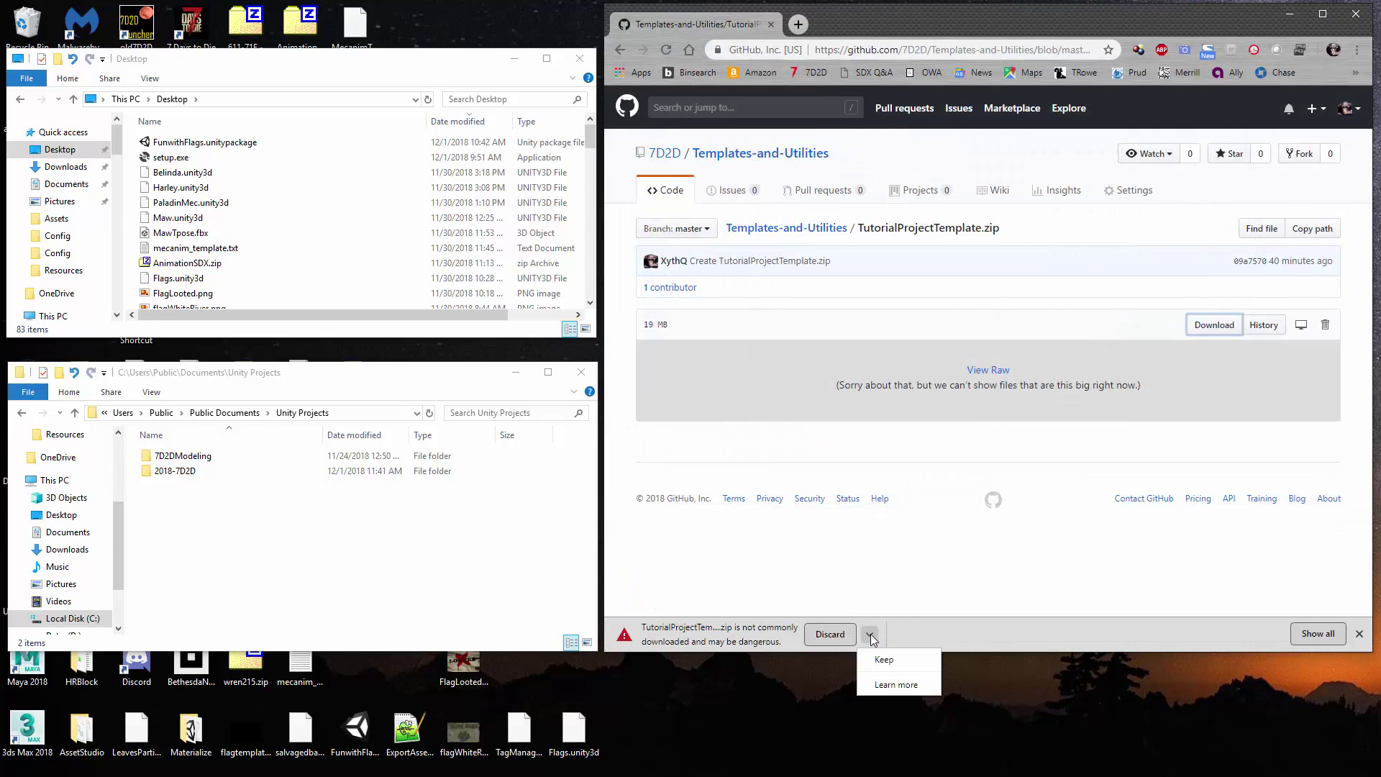
click(884, 659)
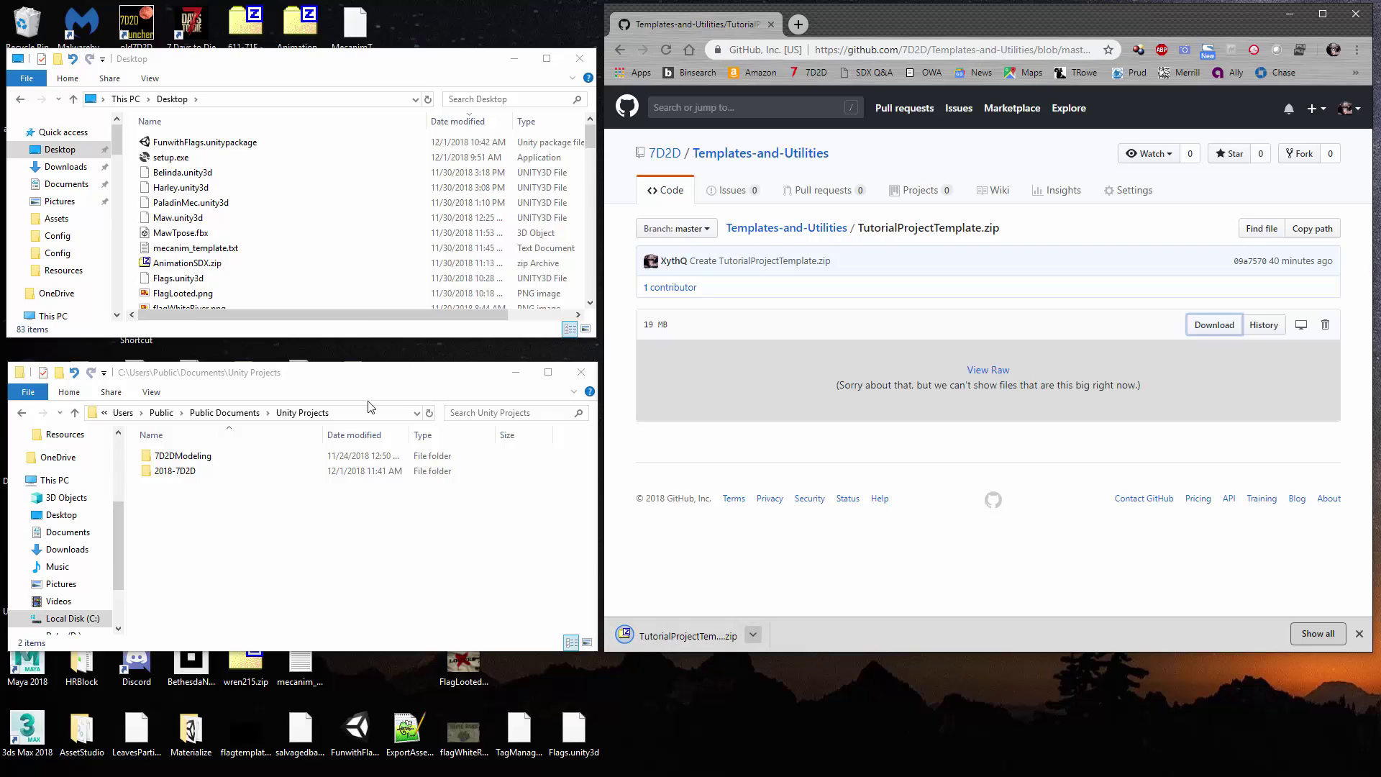
Step: Open TutorialProjectTemplate.zip in 7-Zip and inspect its single XythTutorials folder before returning to the archive root
click(175, 105)
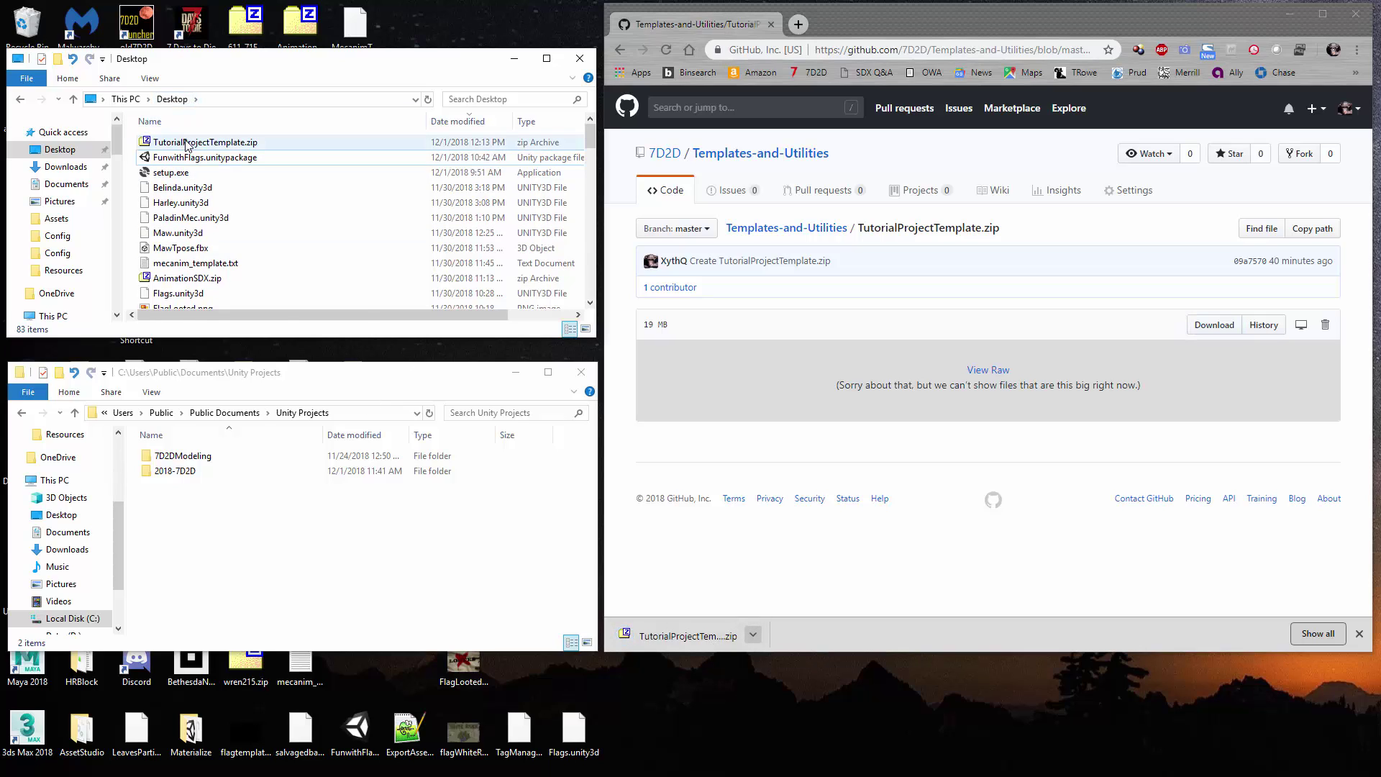
click(187, 146)
double_click(188, 146)
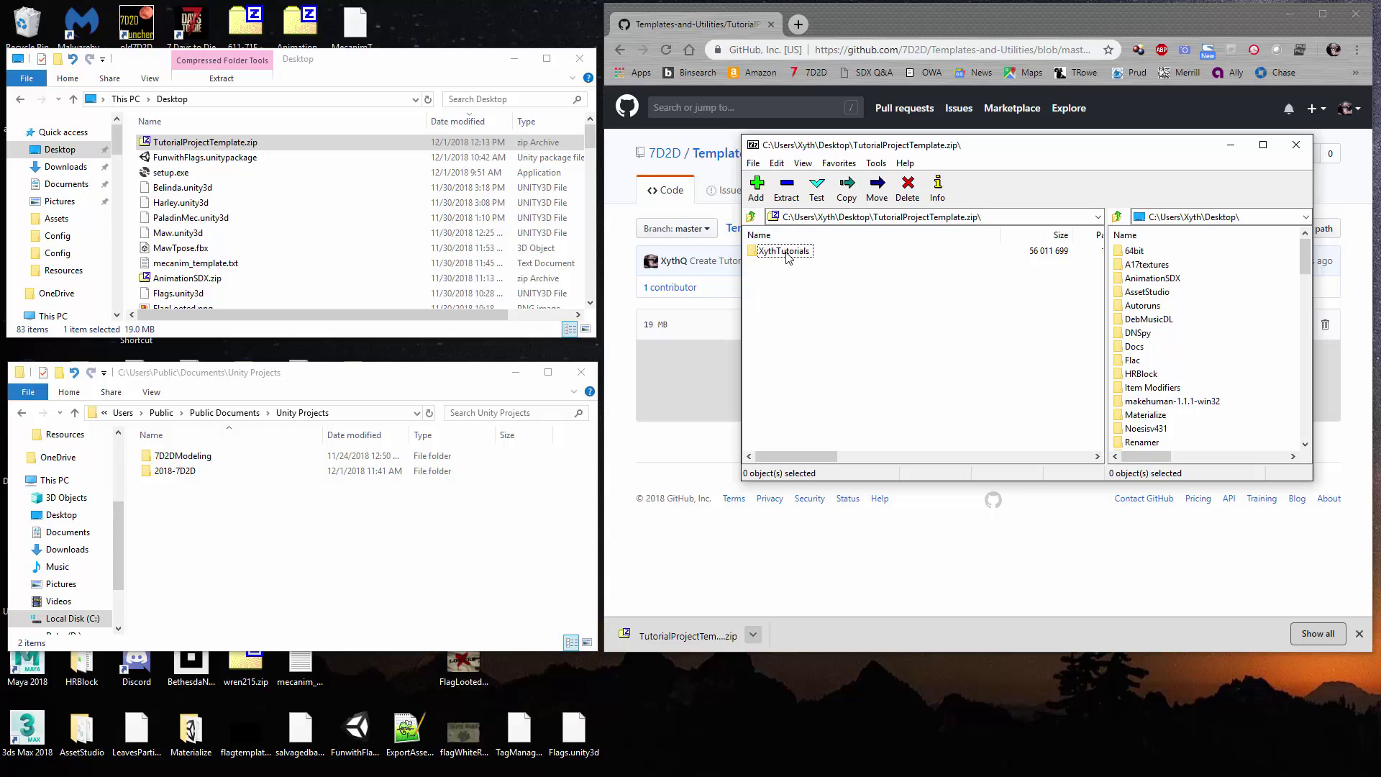
double_click(786, 251)
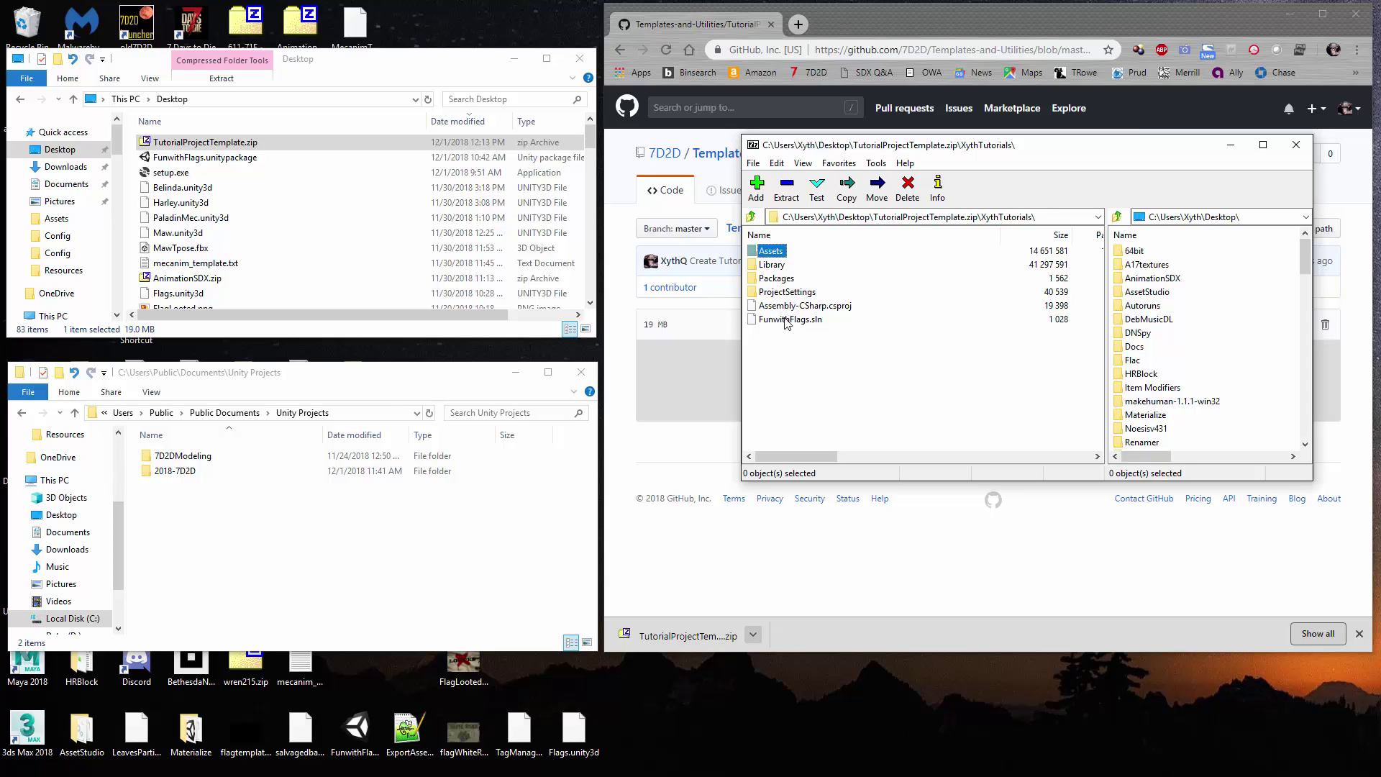
click(751, 217)
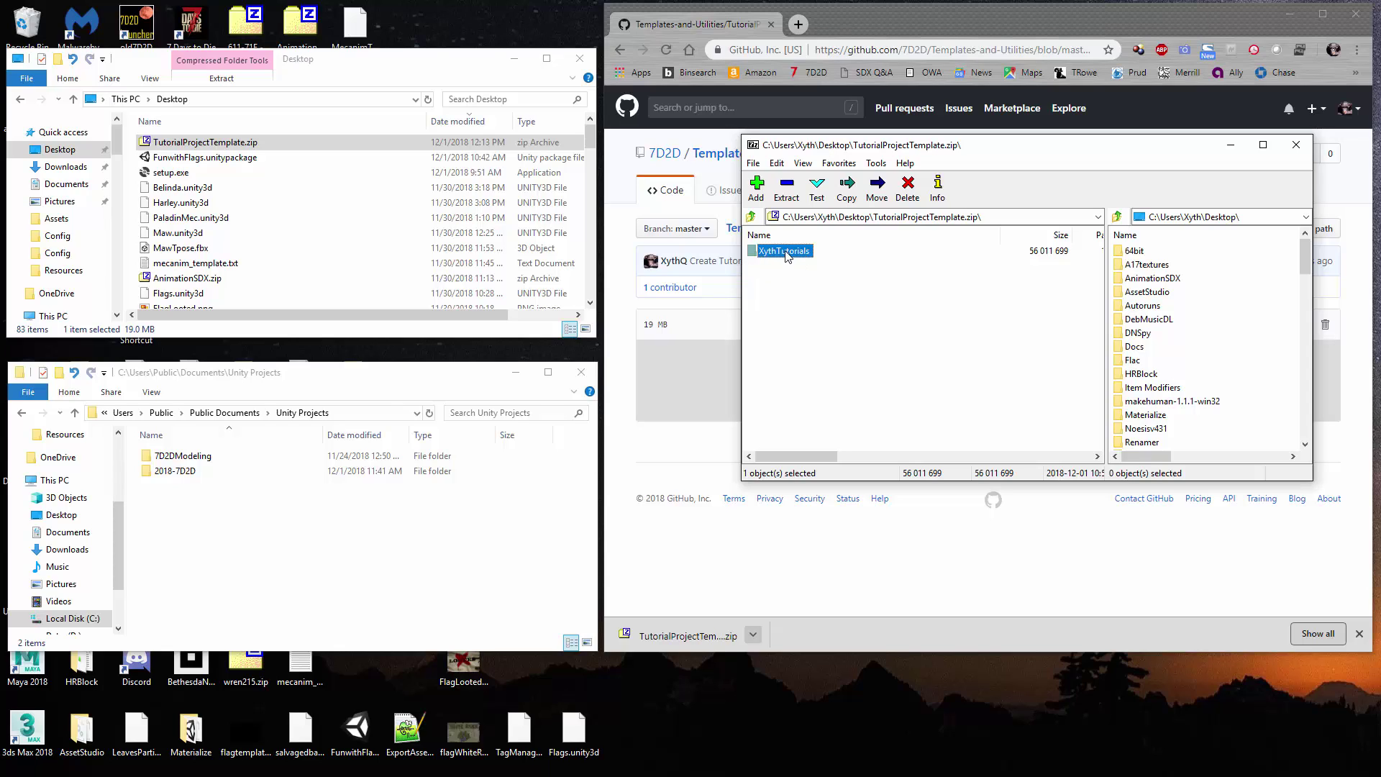
Step: Extract the XythTutorials folder from the archive into Public Documents\Unity Projects
drag(788, 256, 221, 526)
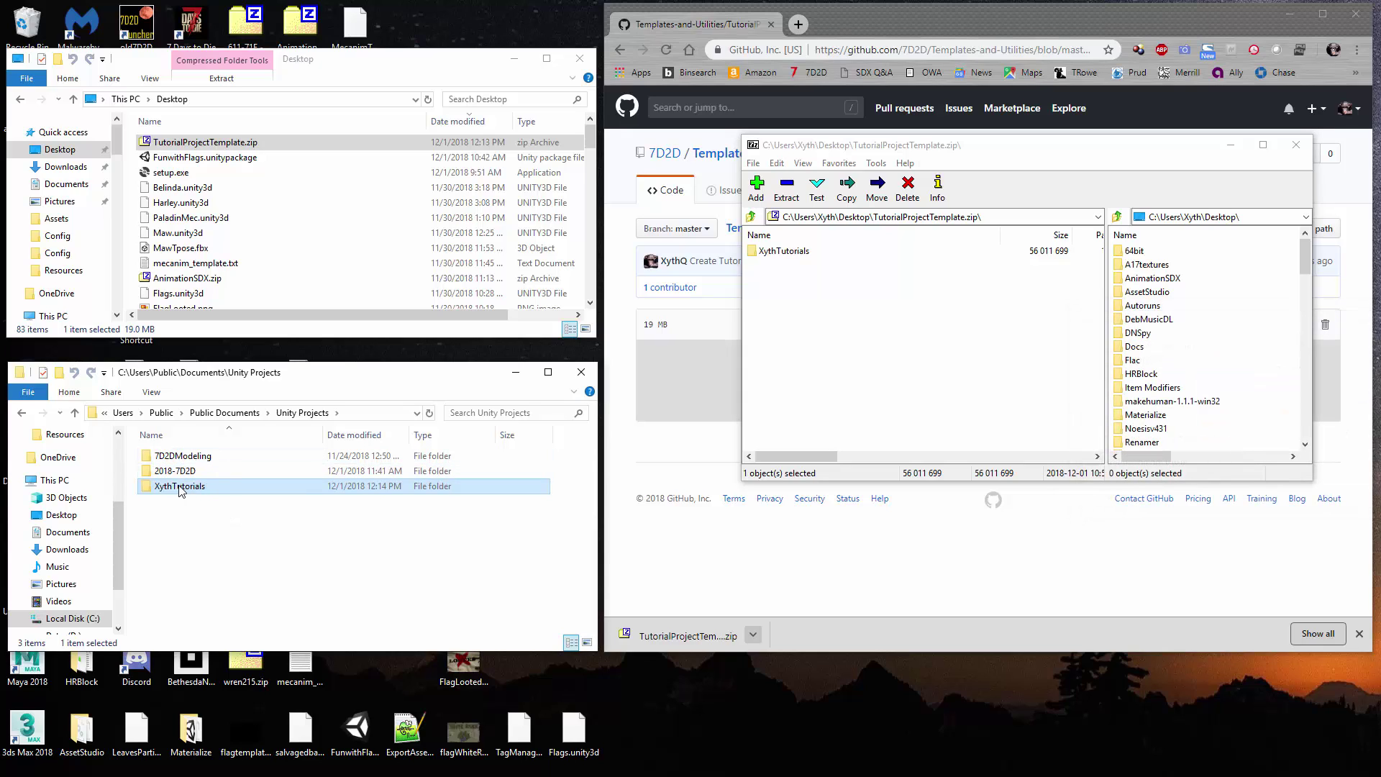
mouse_move(187, 492)
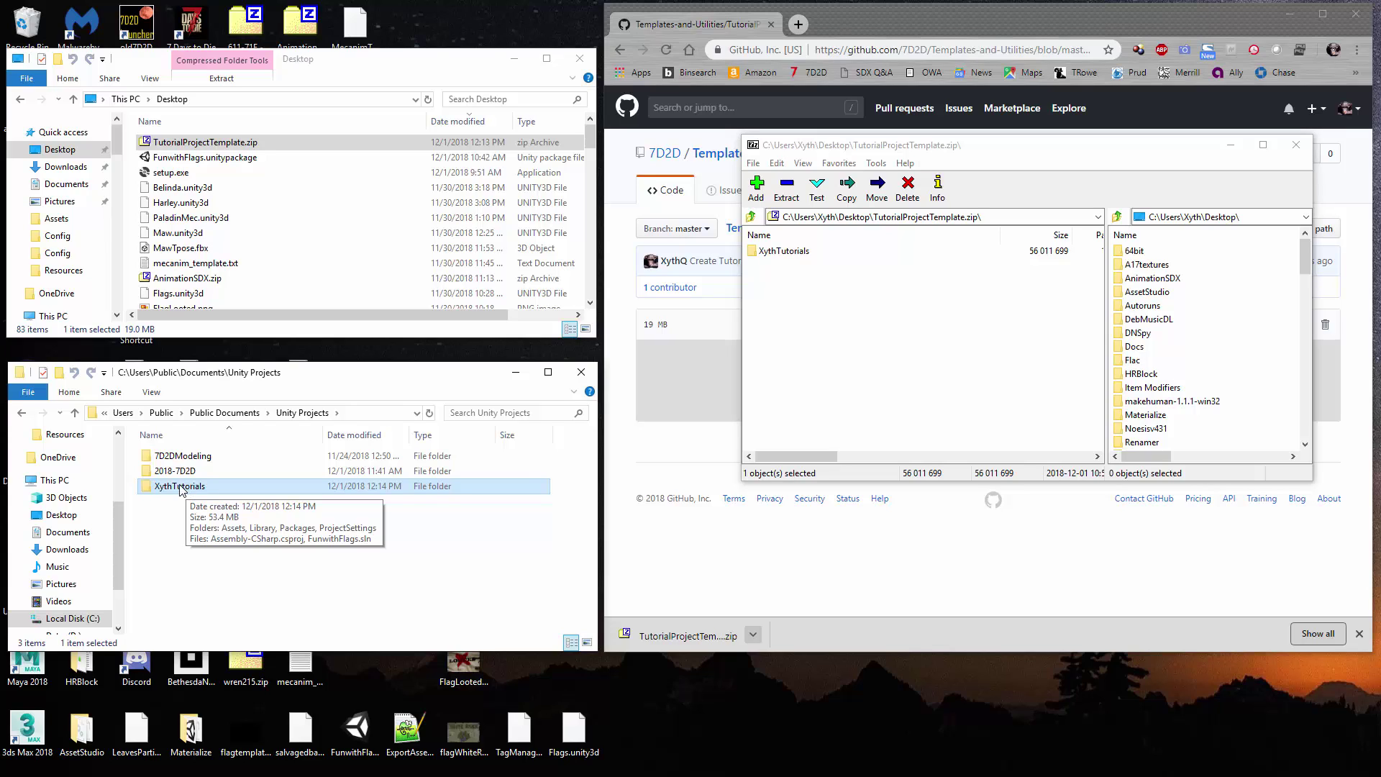
Step: Close 7-Zip and open the XythTutorials folder as an existing project from the Unity launcher
click(1295, 145)
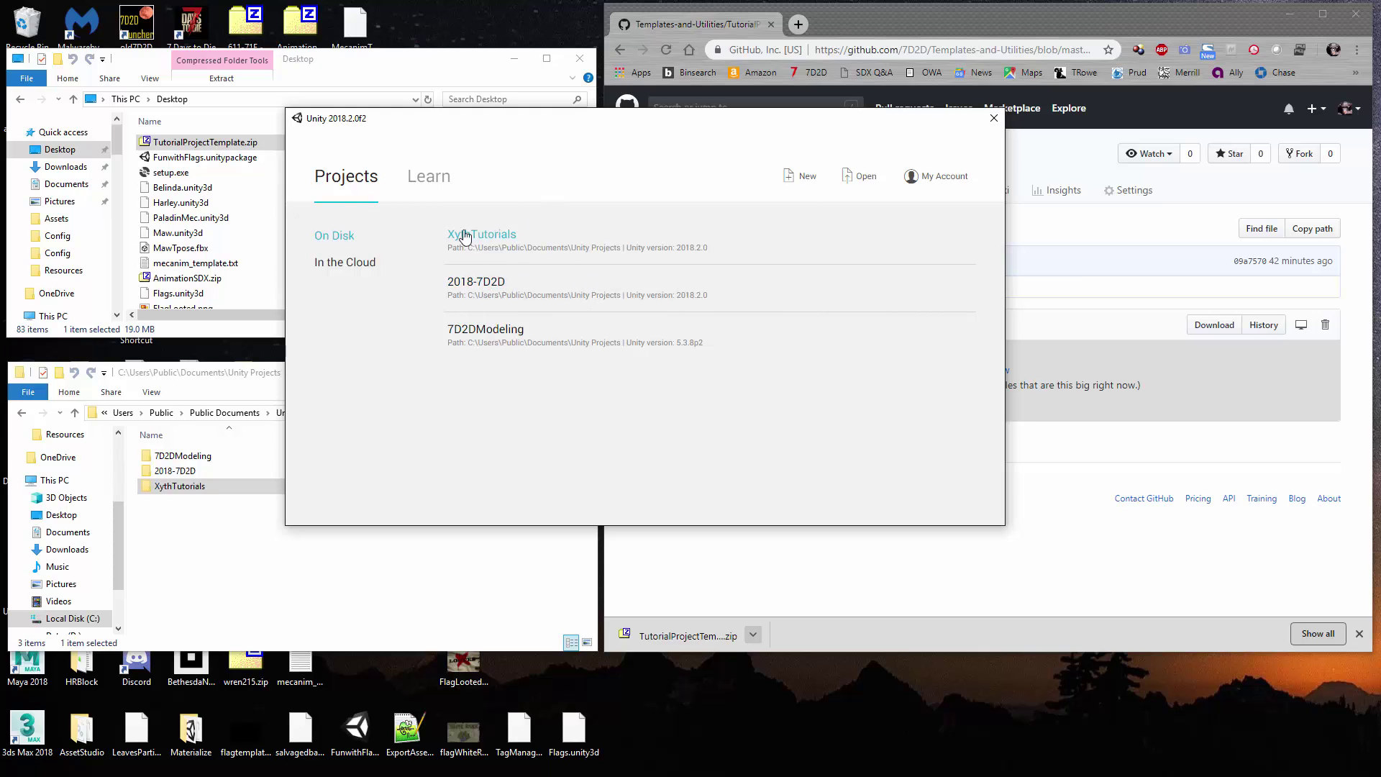
click(856, 177)
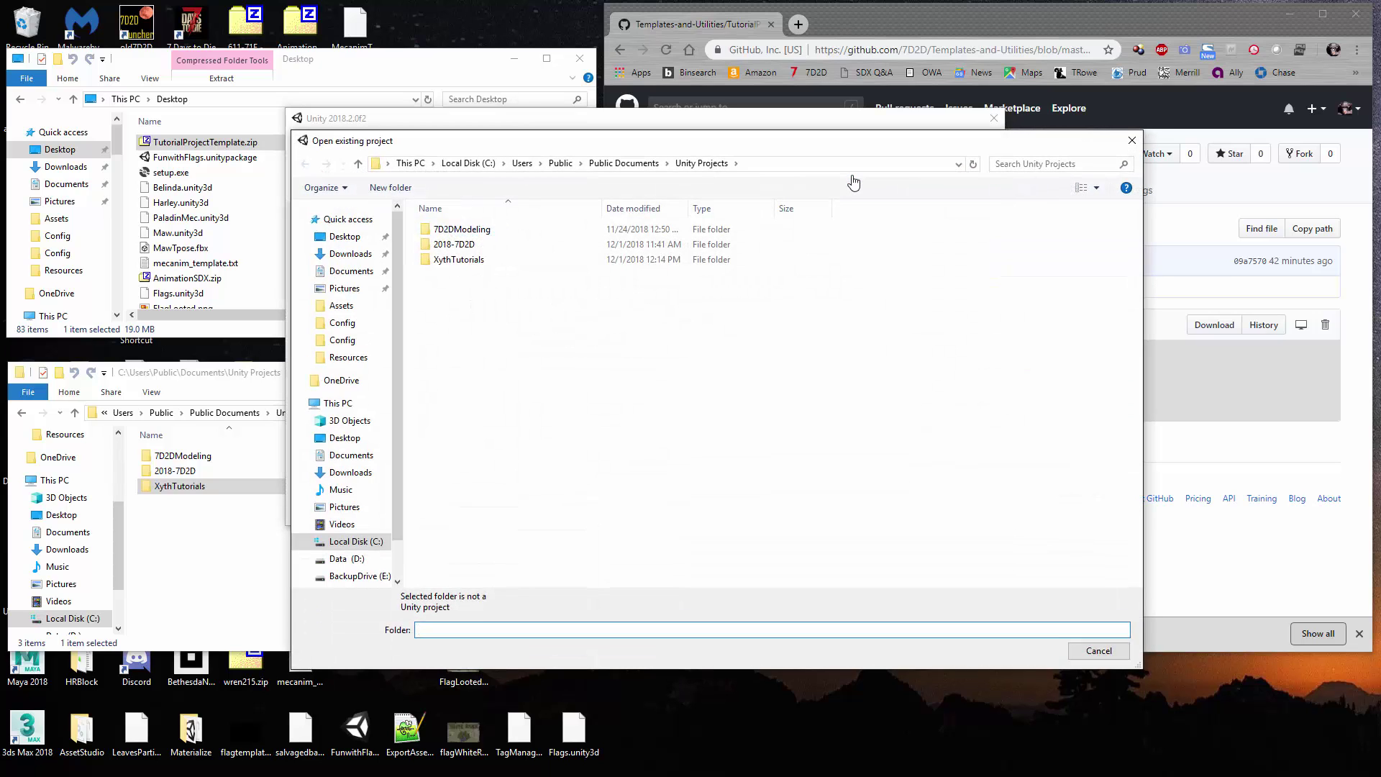
click(467, 265)
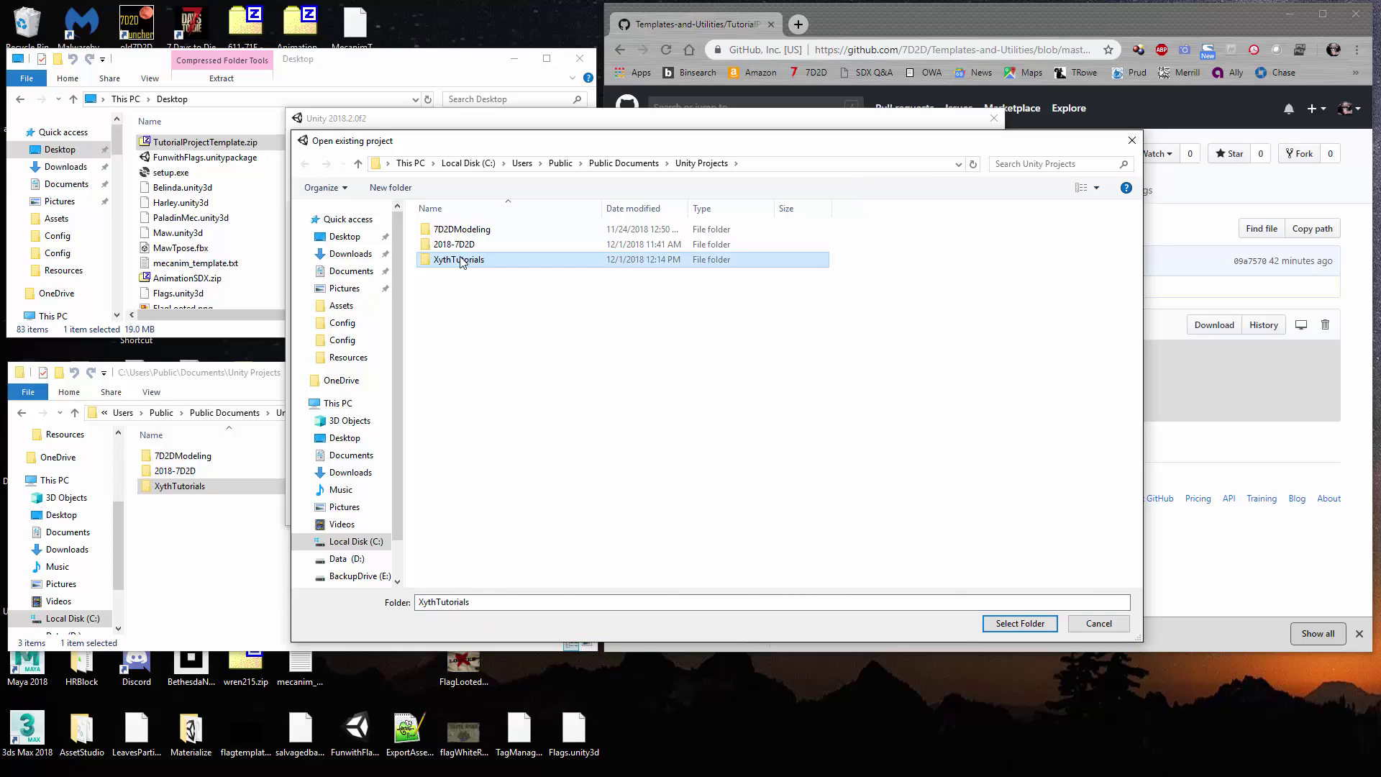
click(1019, 623)
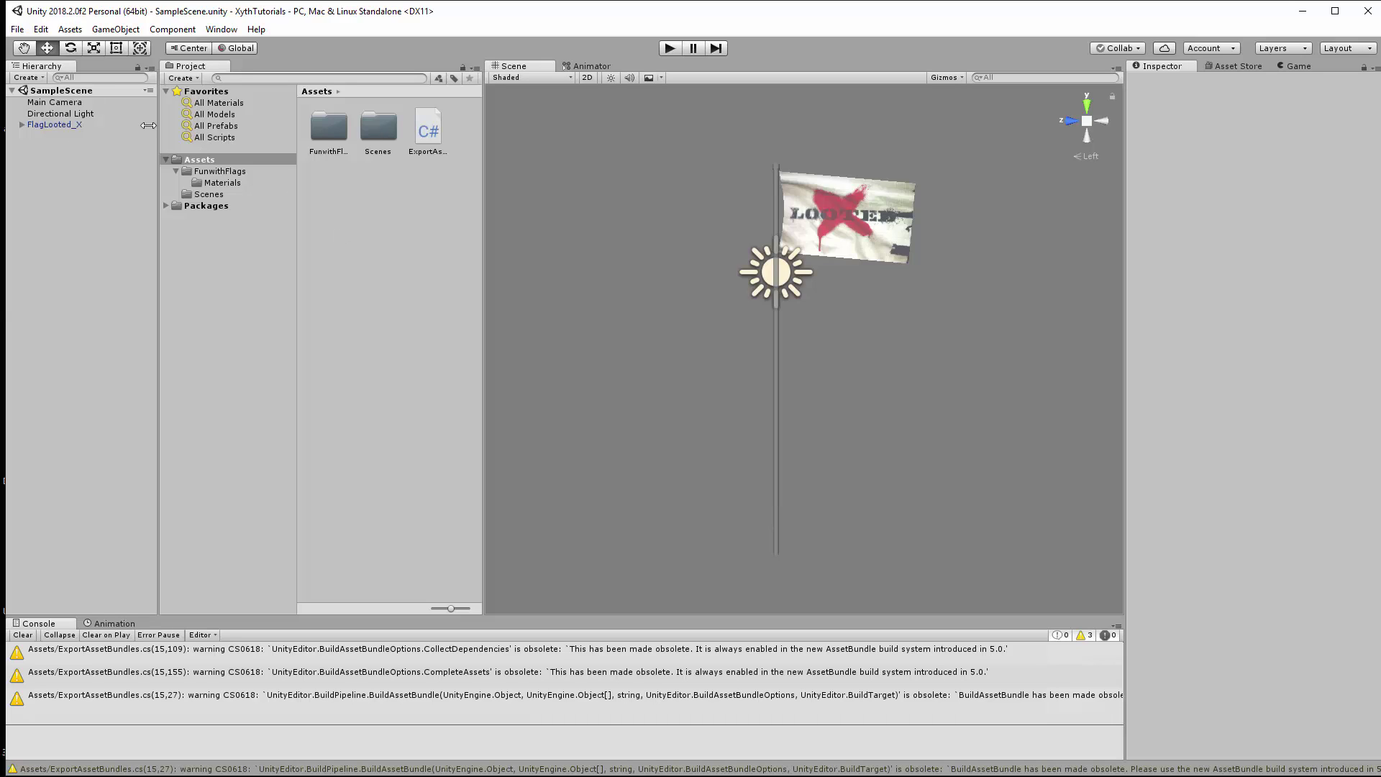
Step: Browse the Assets folder, view the ExportAssetBundles script, and check FlagLooted_X's context menu
click(210, 159)
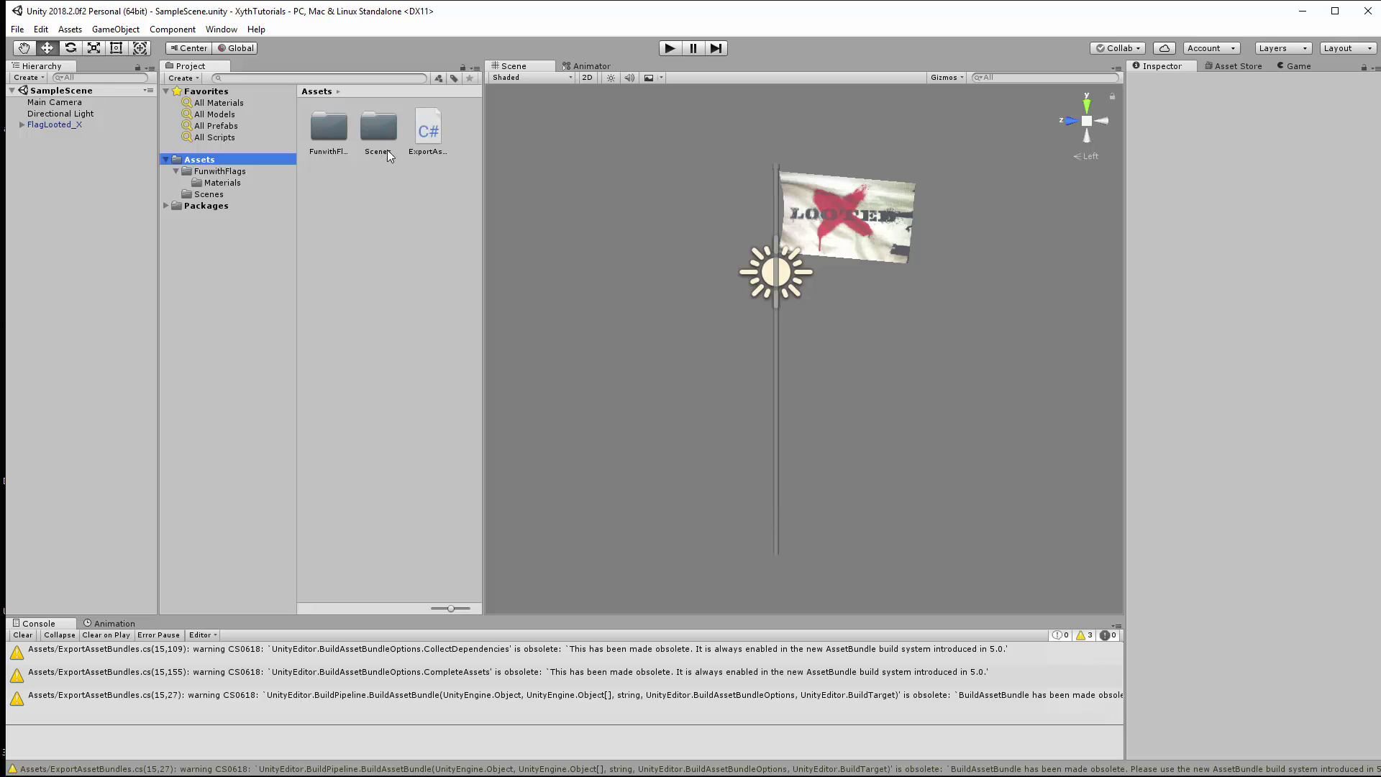
click(433, 135)
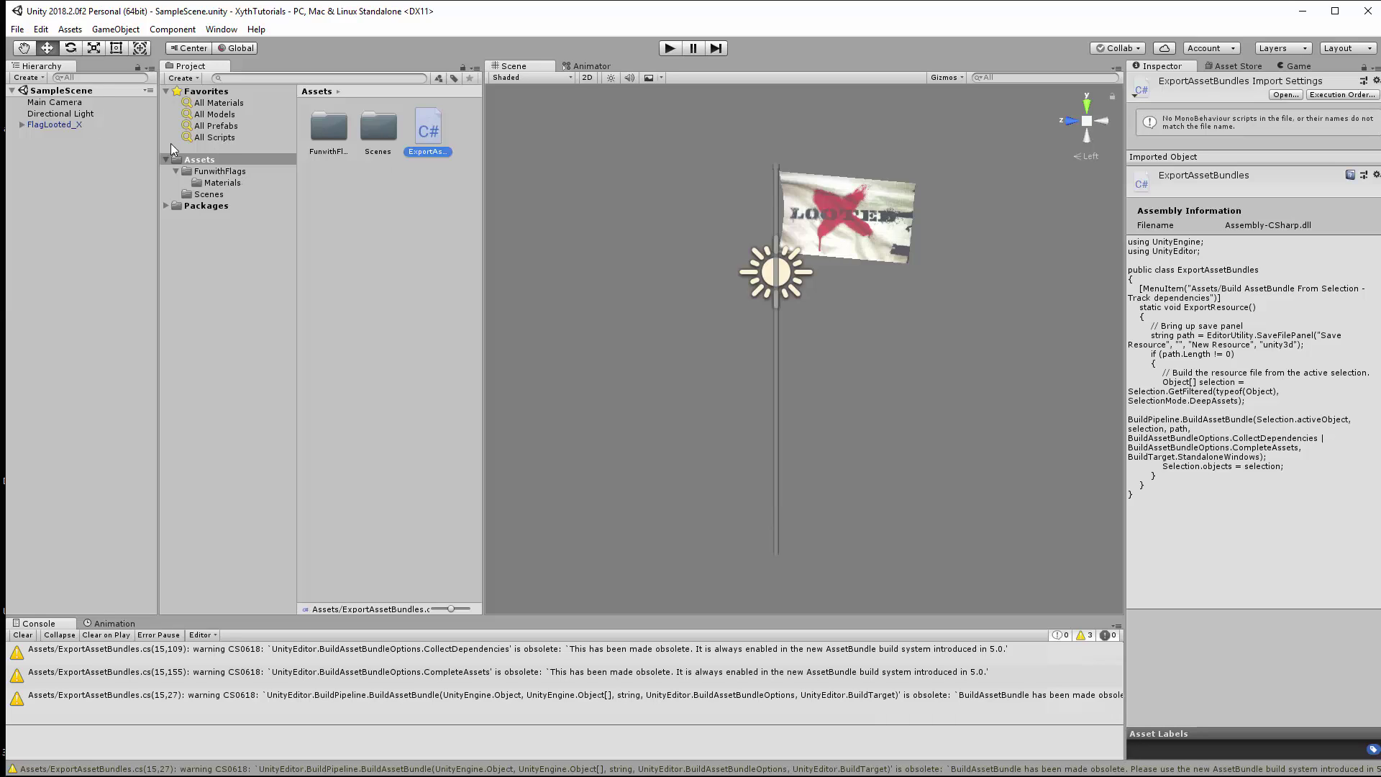
right_click(49, 124)
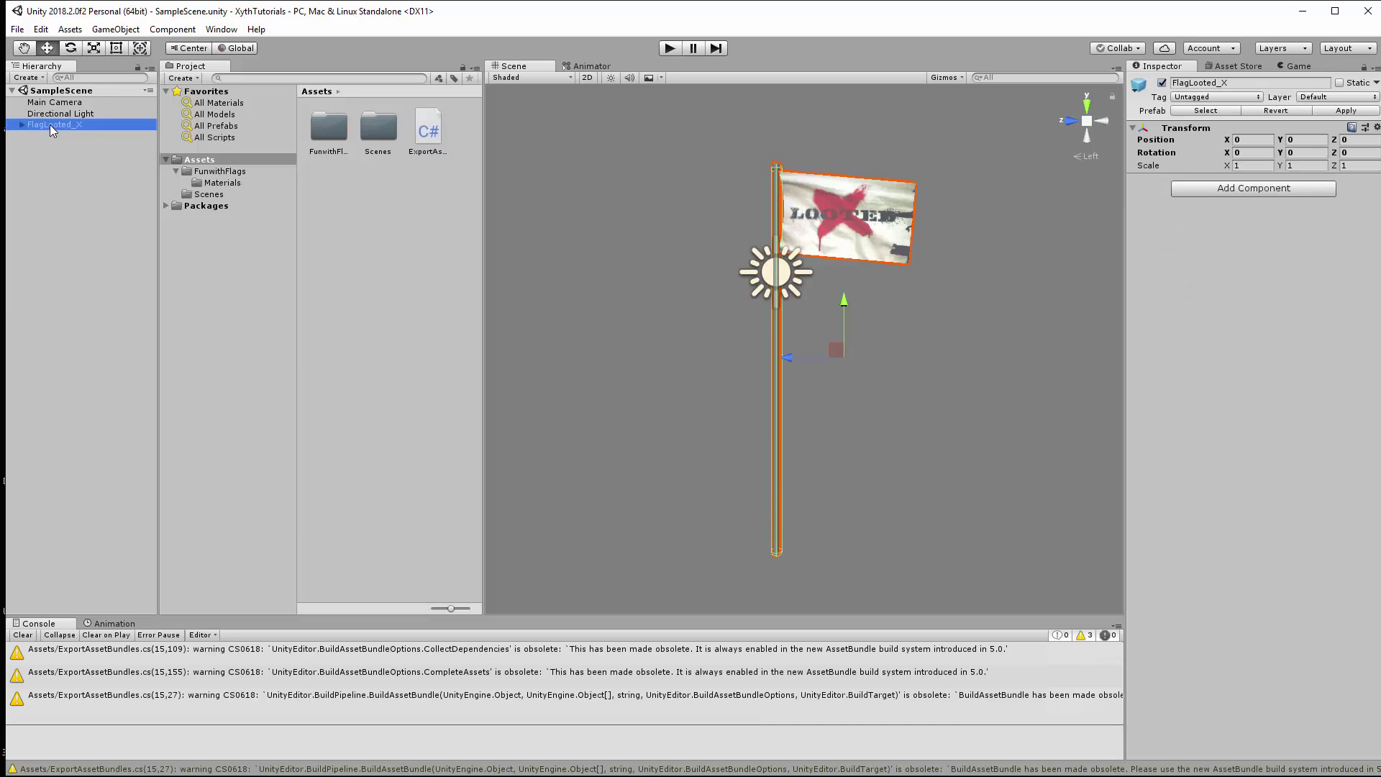
click(258, 317)
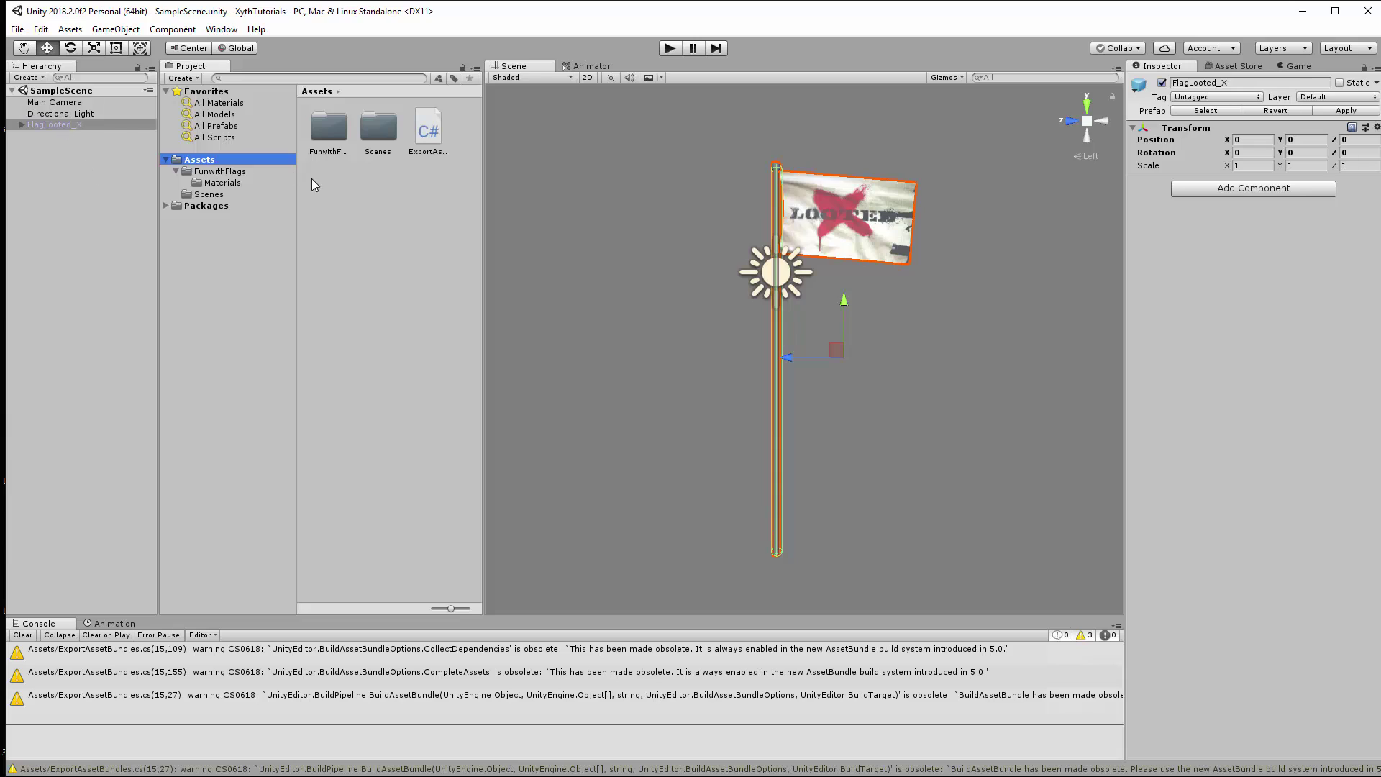
Step: Make FlagLooted_X a prefab in Assets, then start and cancel an AssetBundle build from it
drag(57, 125, 222, 171)
right_click(385, 191)
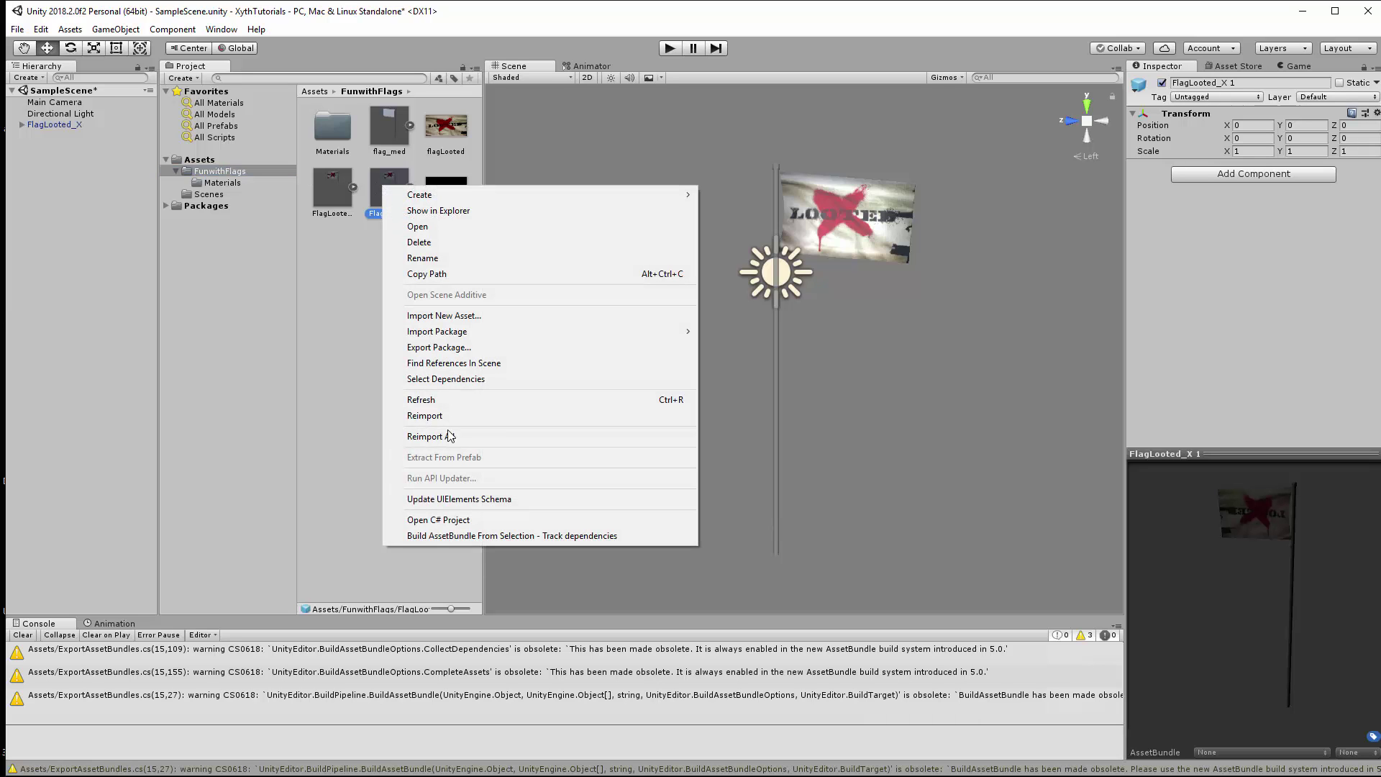
click(443, 537)
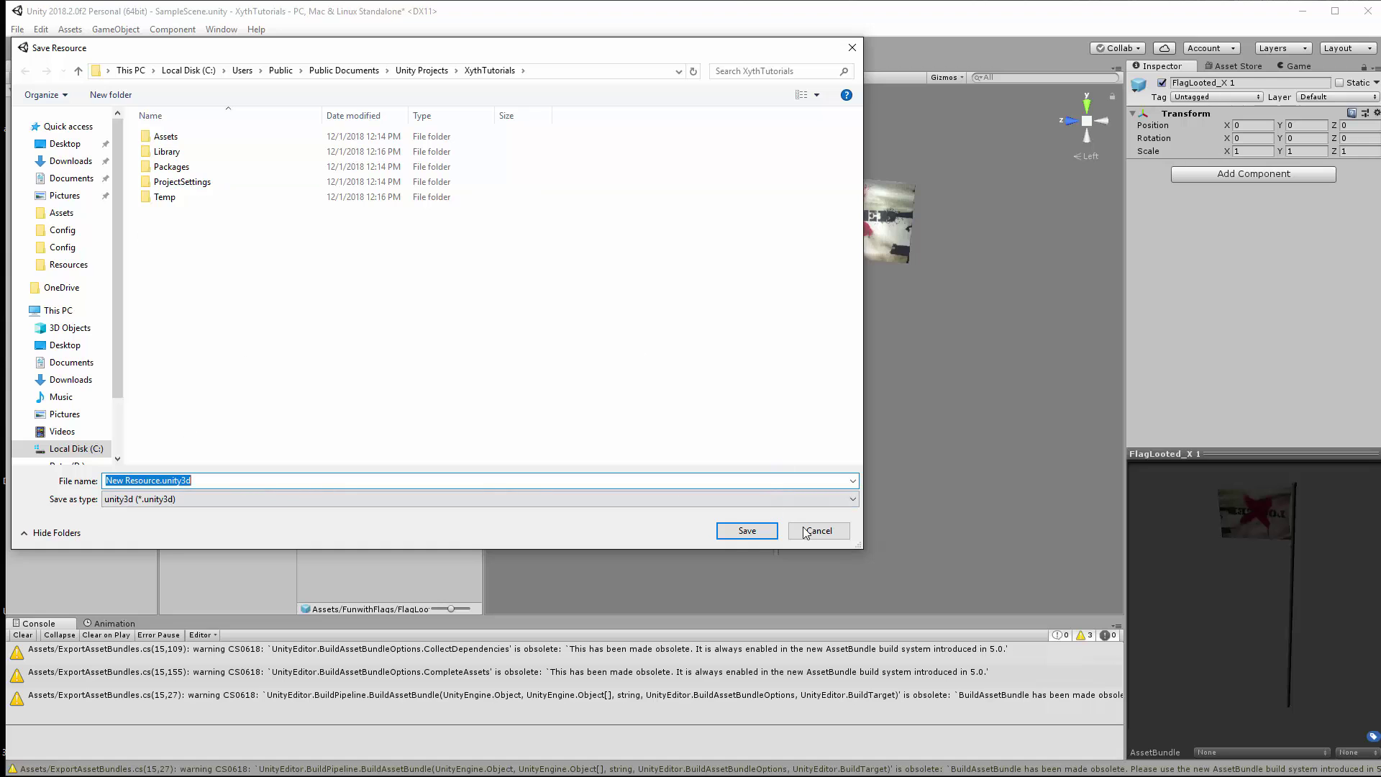
click(819, 530)
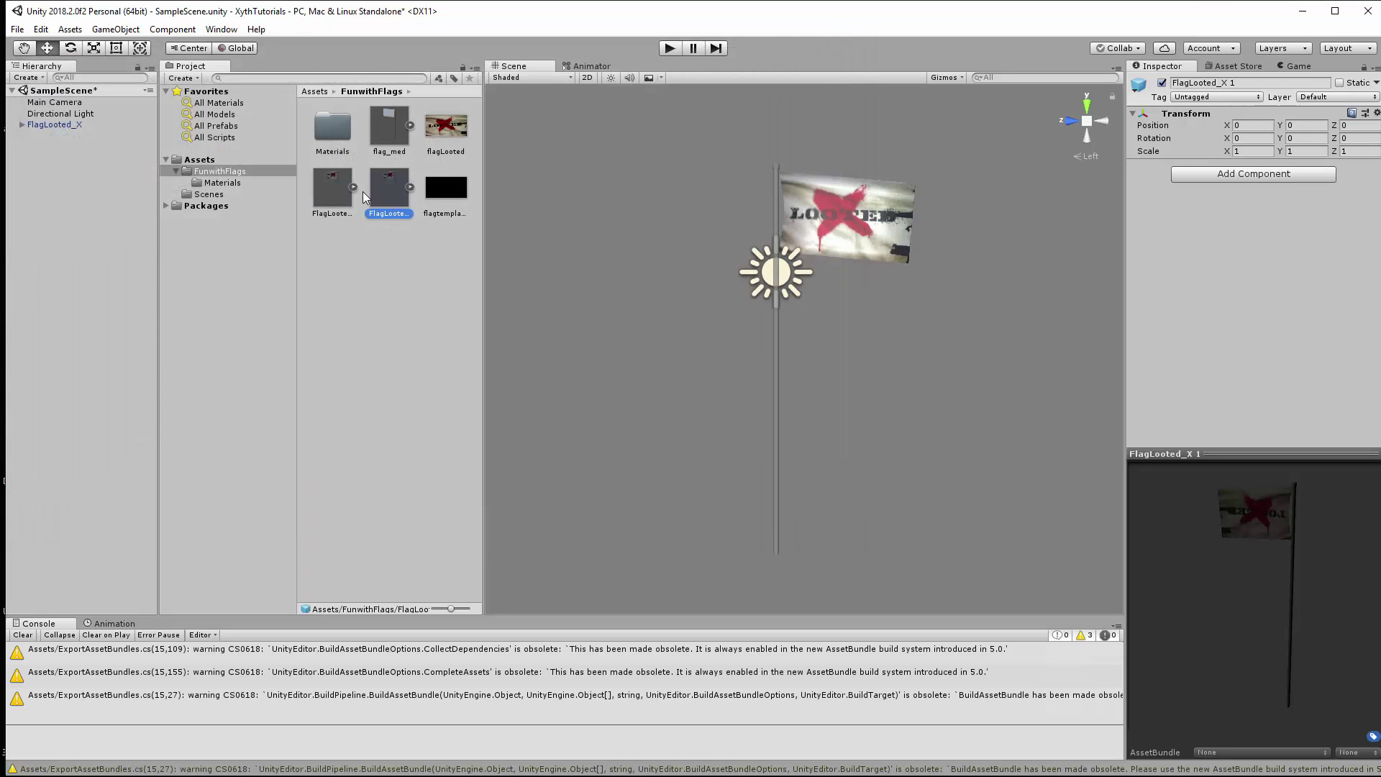
Step: Delete the duplicate FlagLooted prefab and remove the FlagLooted_X flag from the scene
click(332, 197)
click(386, 197)
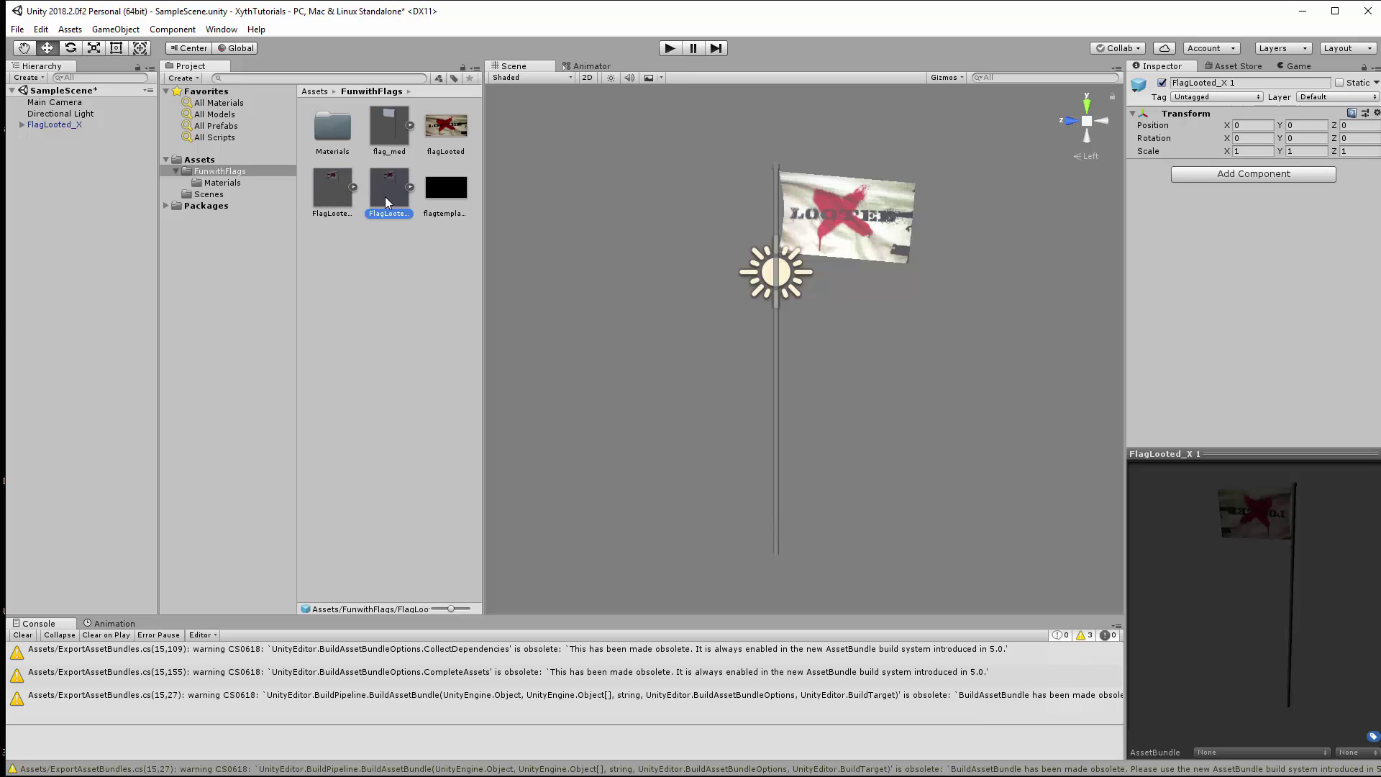
key(Delete)
click(736, 431)
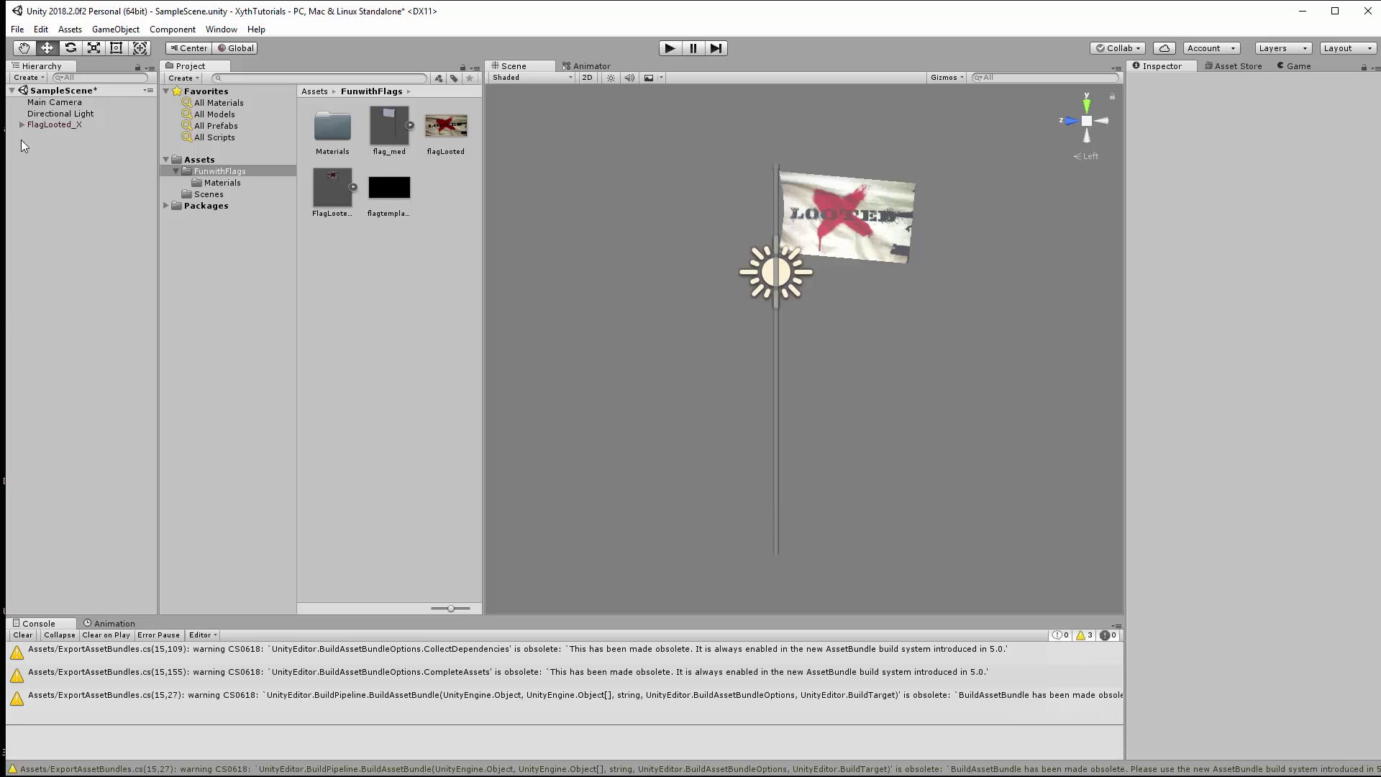
click(59, 124)
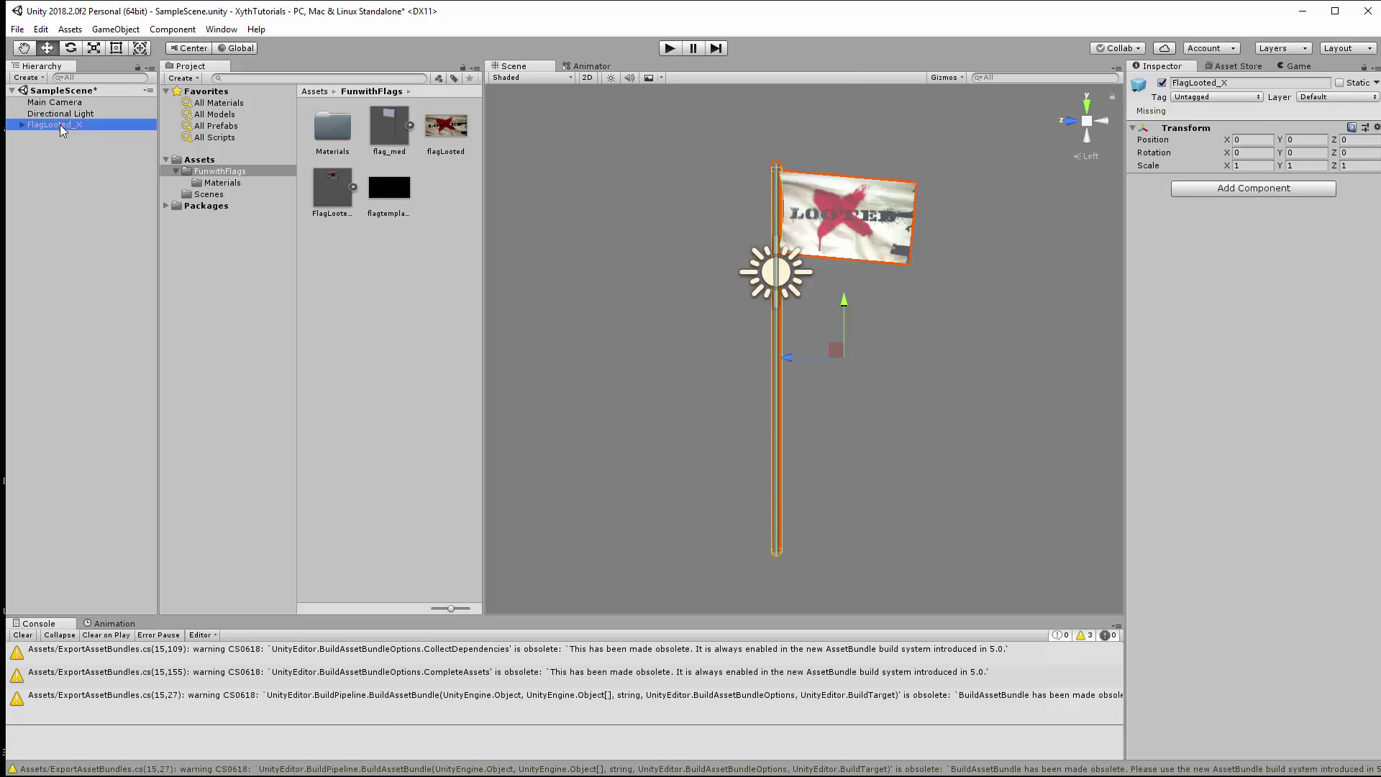
key(Delete)
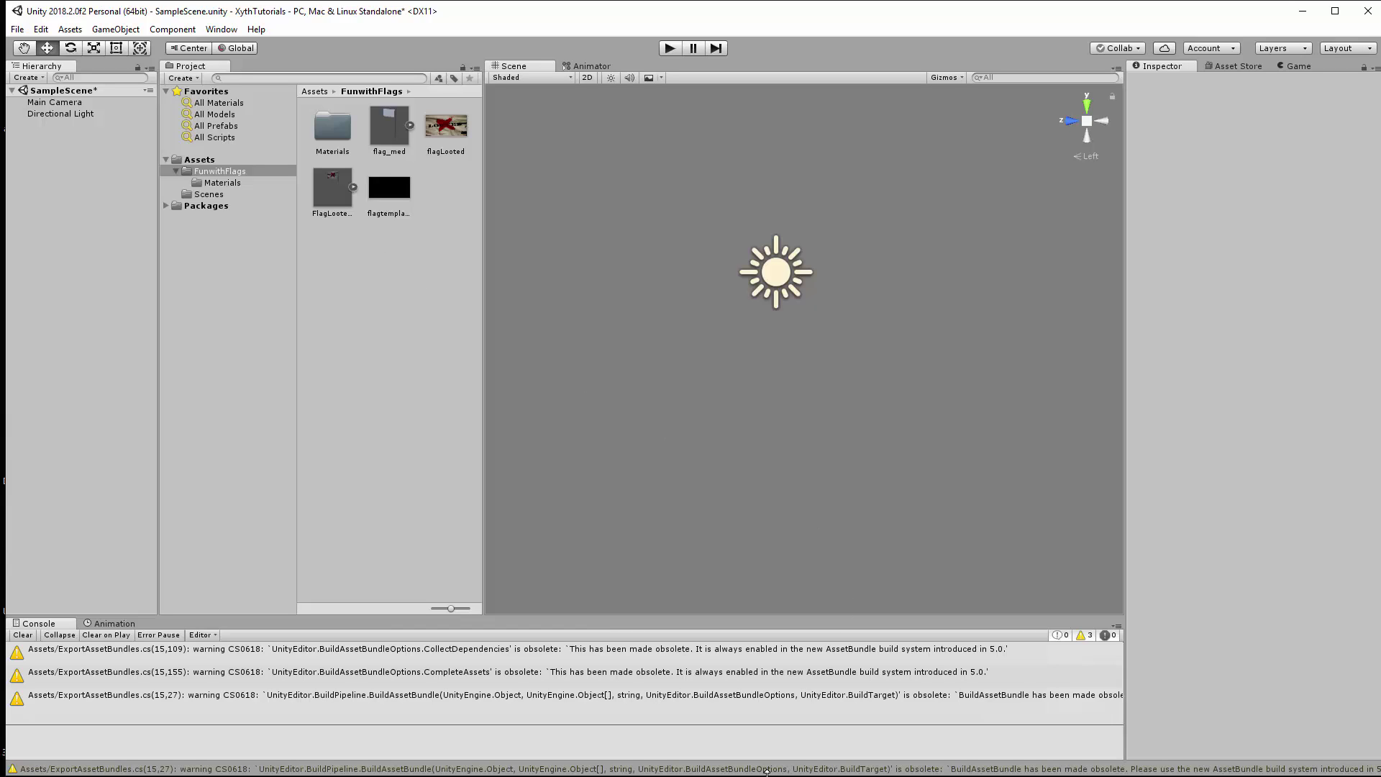
Step: Import all assets of FunwithFlags.unitypackage, restoring the FlagLooted_X prefab in the FunwithFlags folder
mouse_move(753, 720)
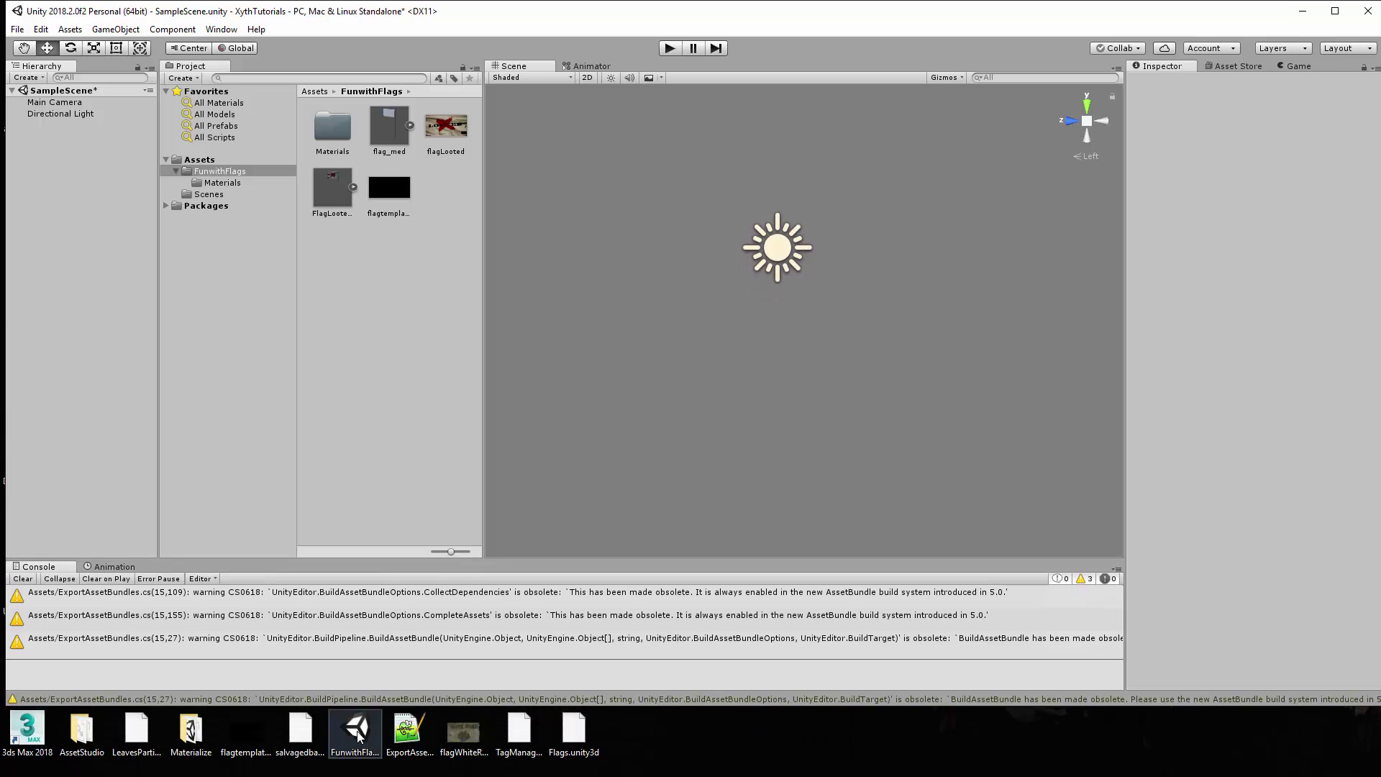
drag(357, 734, 381, 313)
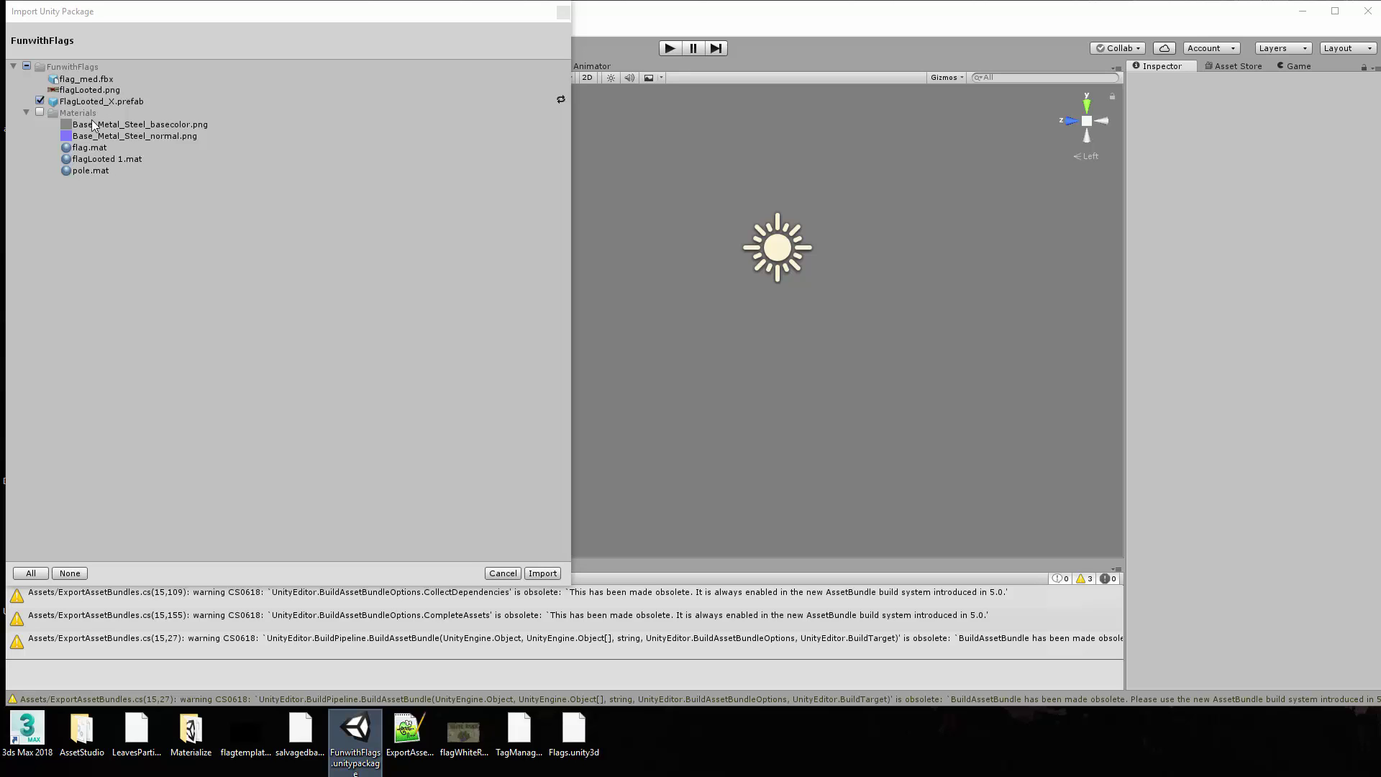
click(541, 574)
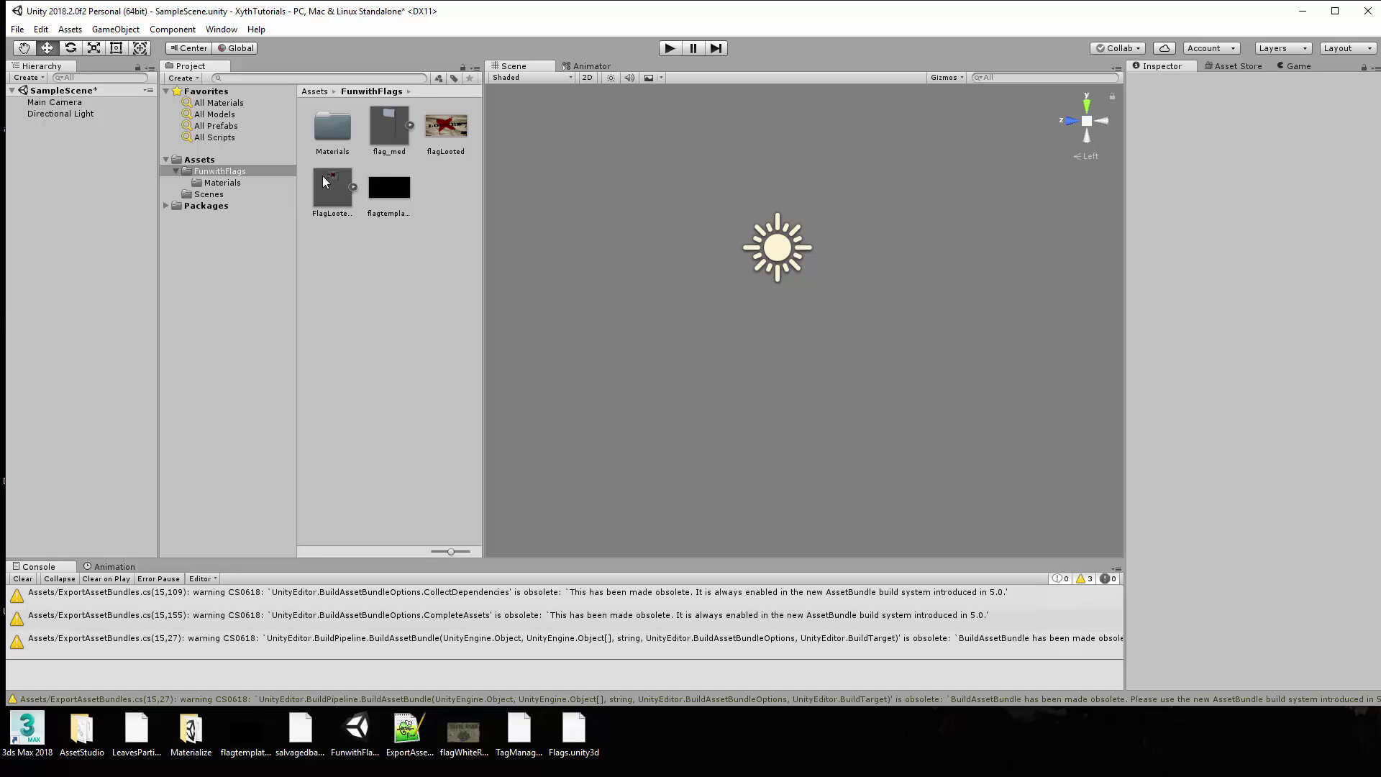
Step: Drag the FlagLooted_X prefab from the Project panel into the SampleScene hierarchy
click(335, 190)
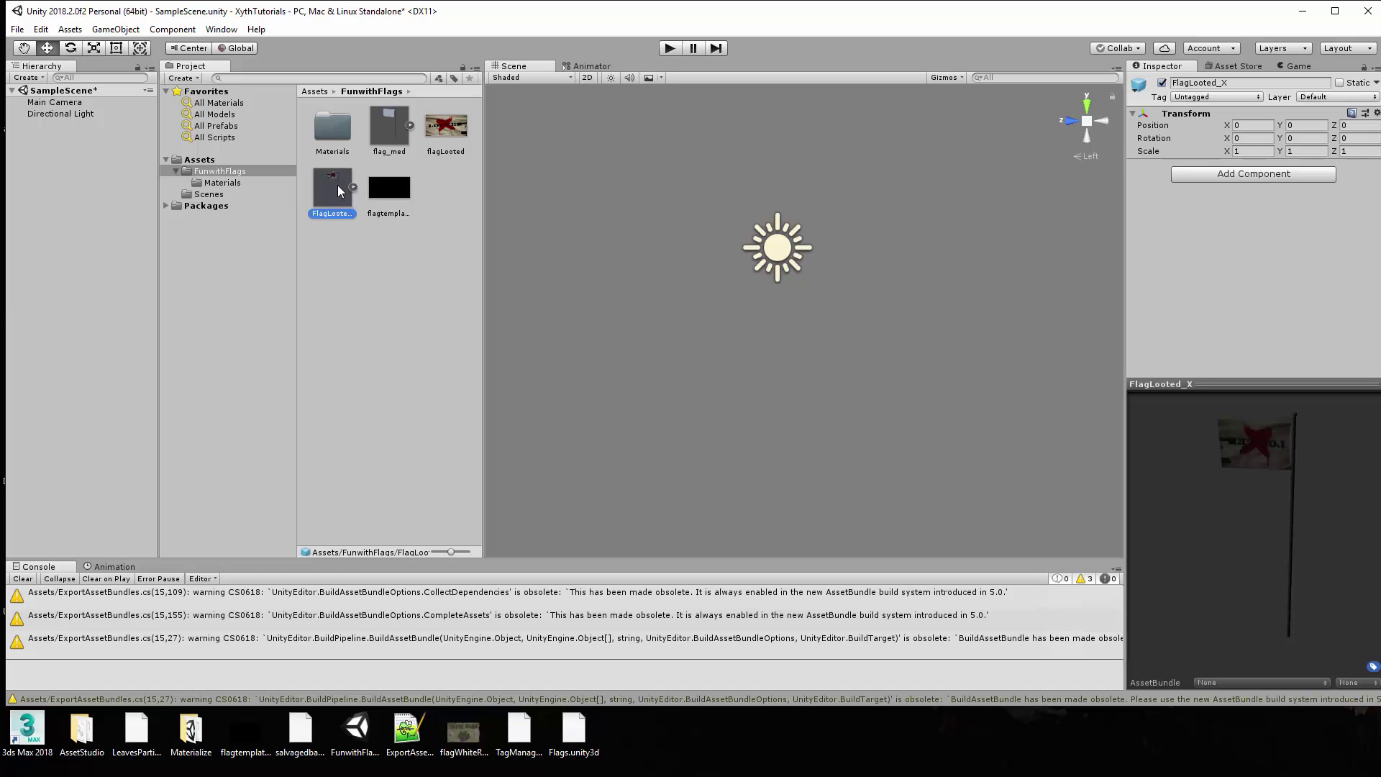
drag(335, 188, 330, 187)
click(353, 187)
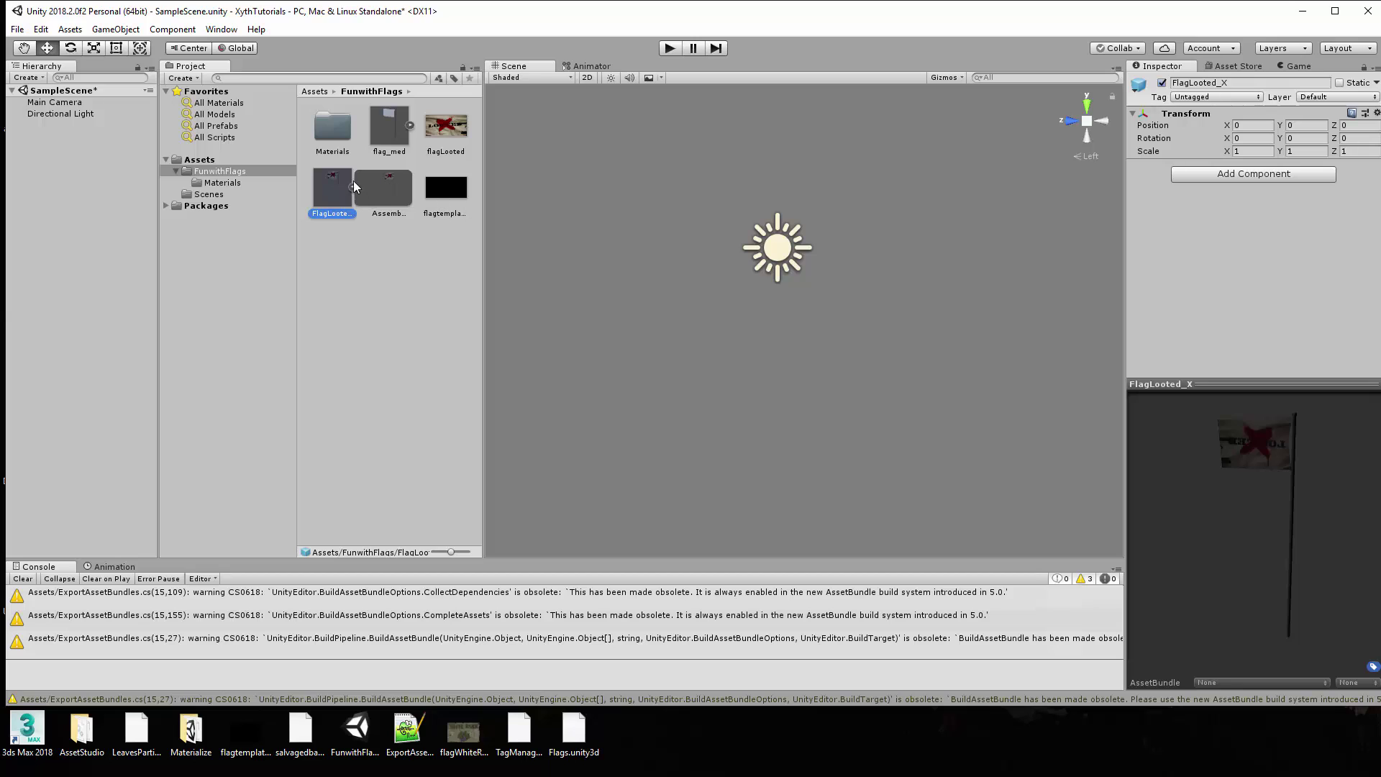
click(353, 187)
drag(342, 194, 59, 146)
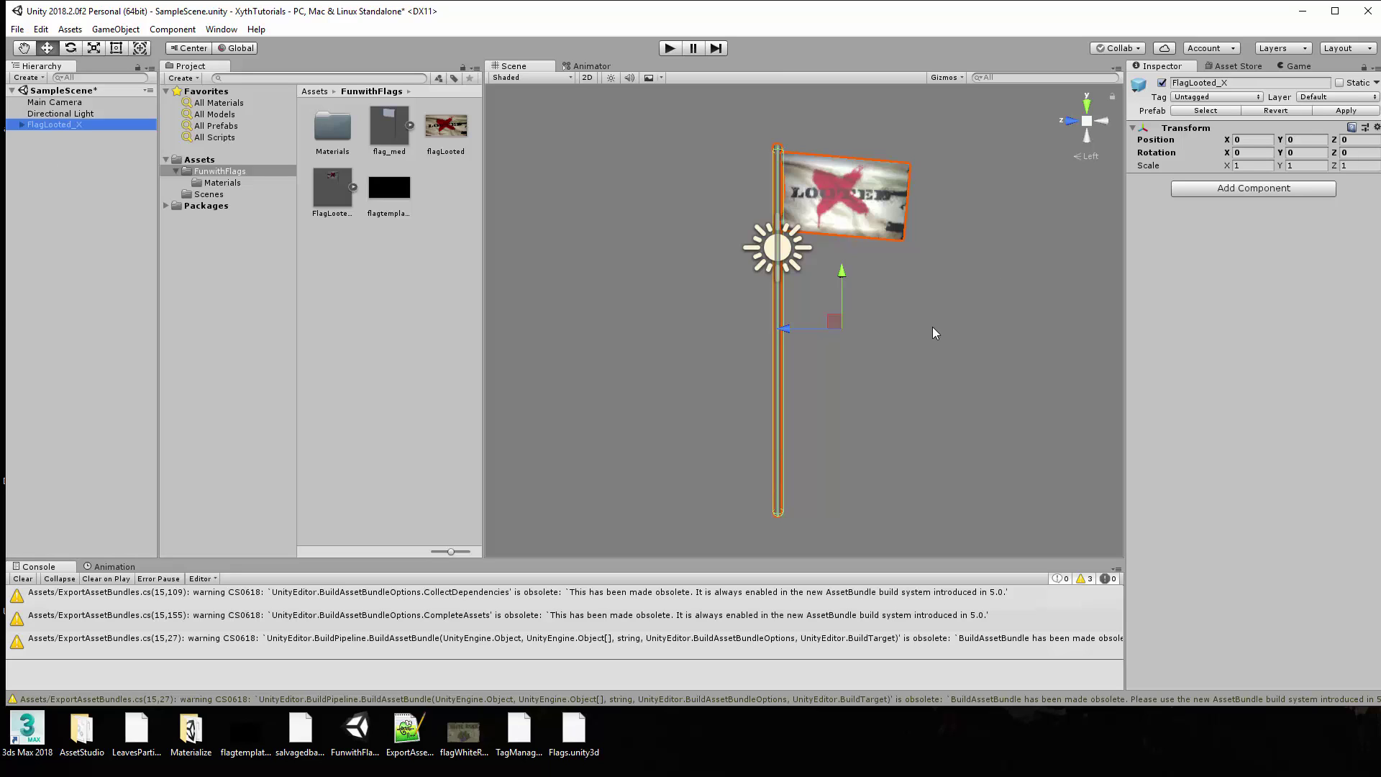
click(669, 49)
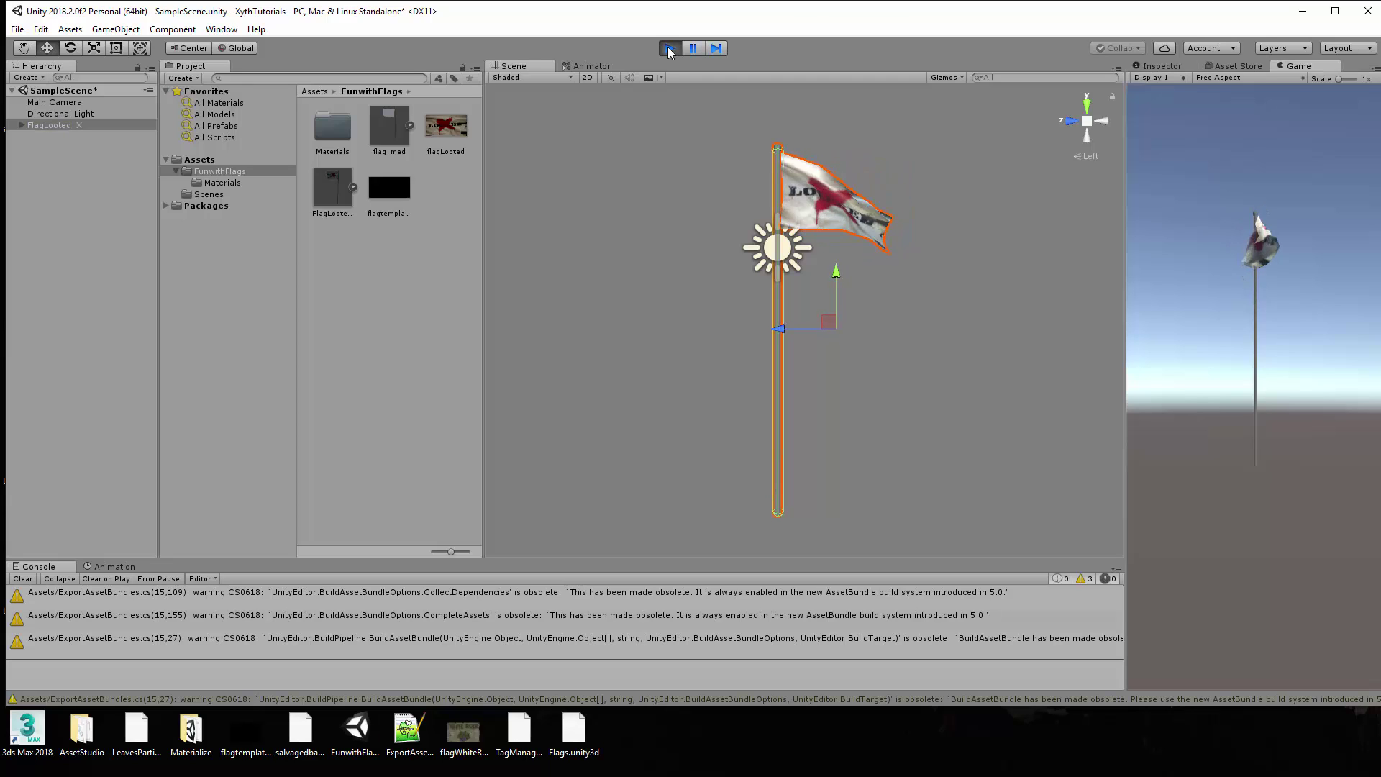
click(669, 50)
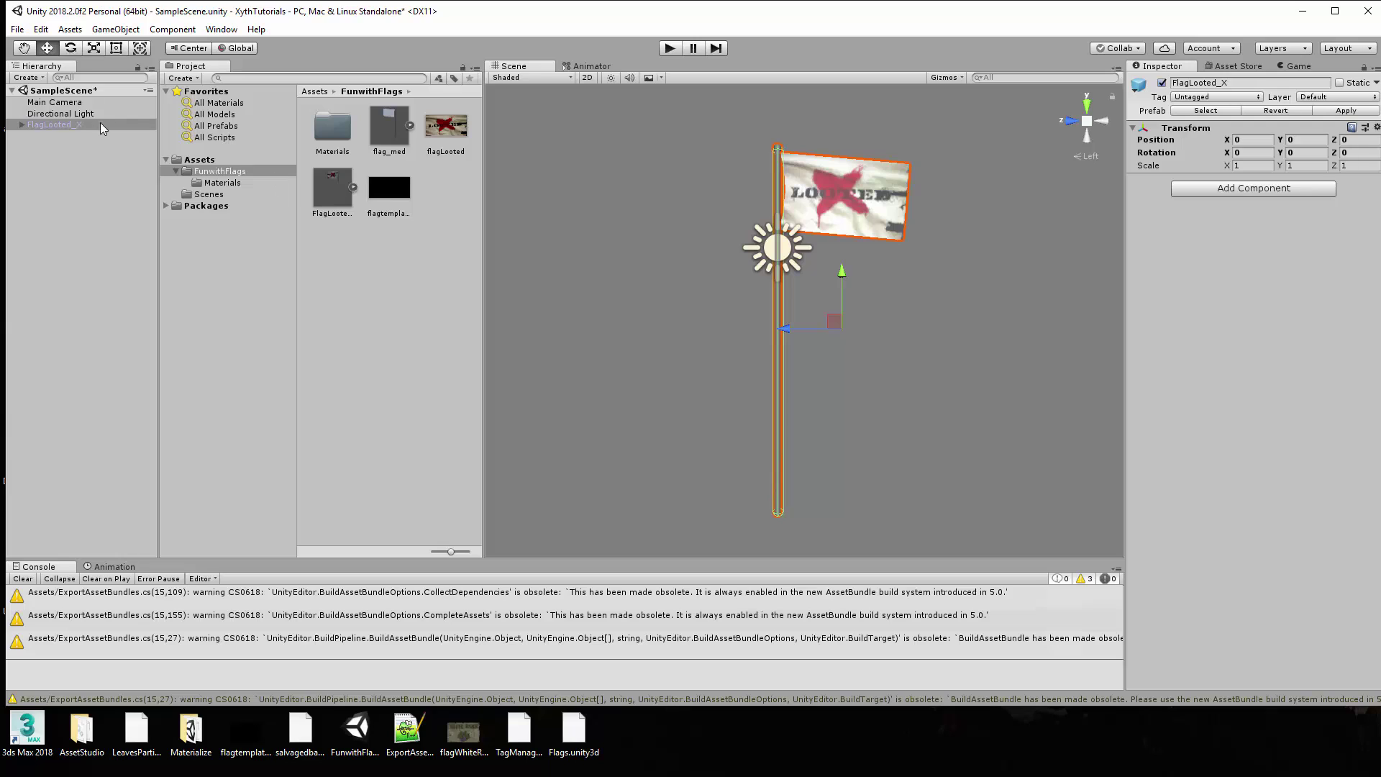
Step: Delete the old flag prefab asset and recreate it by dragging FlagLooted_X from the Hierarchy
click(335, 186)
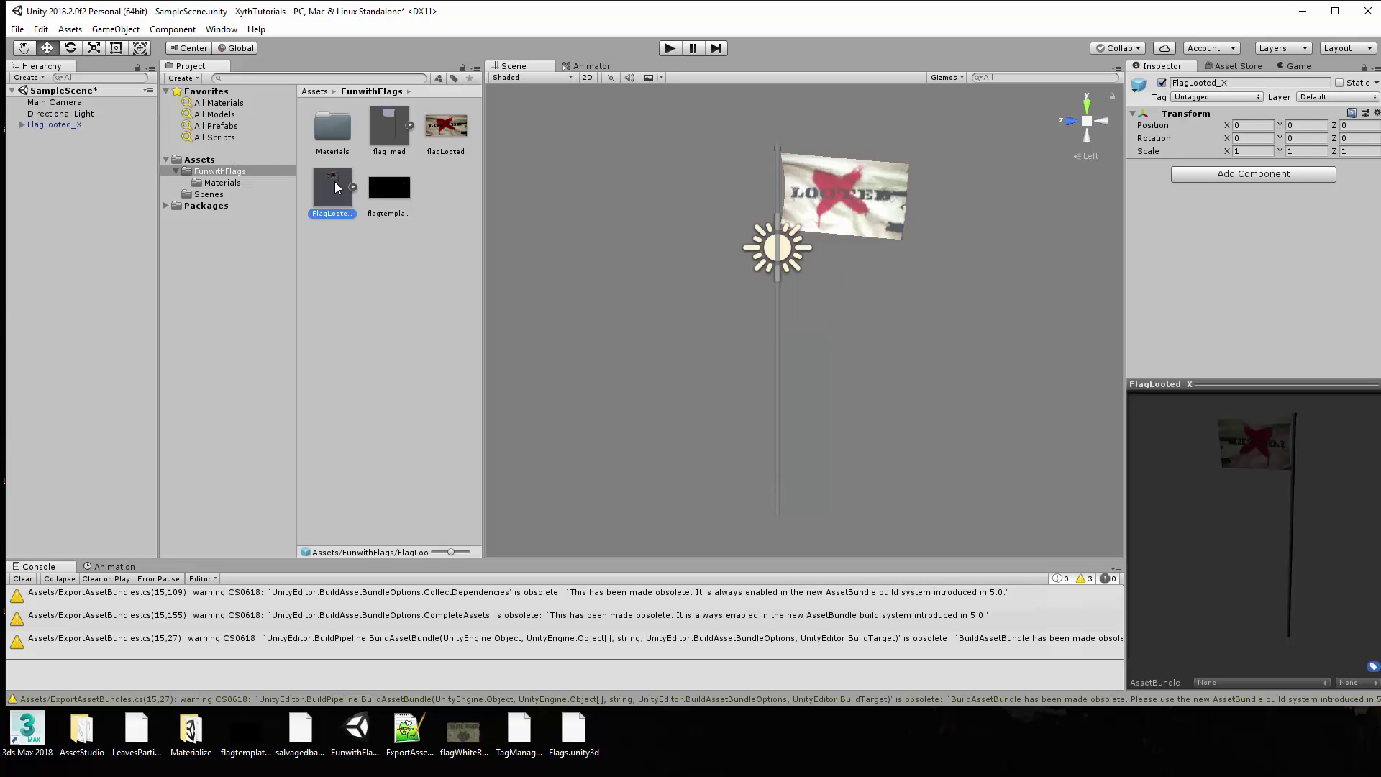
key(Delete)
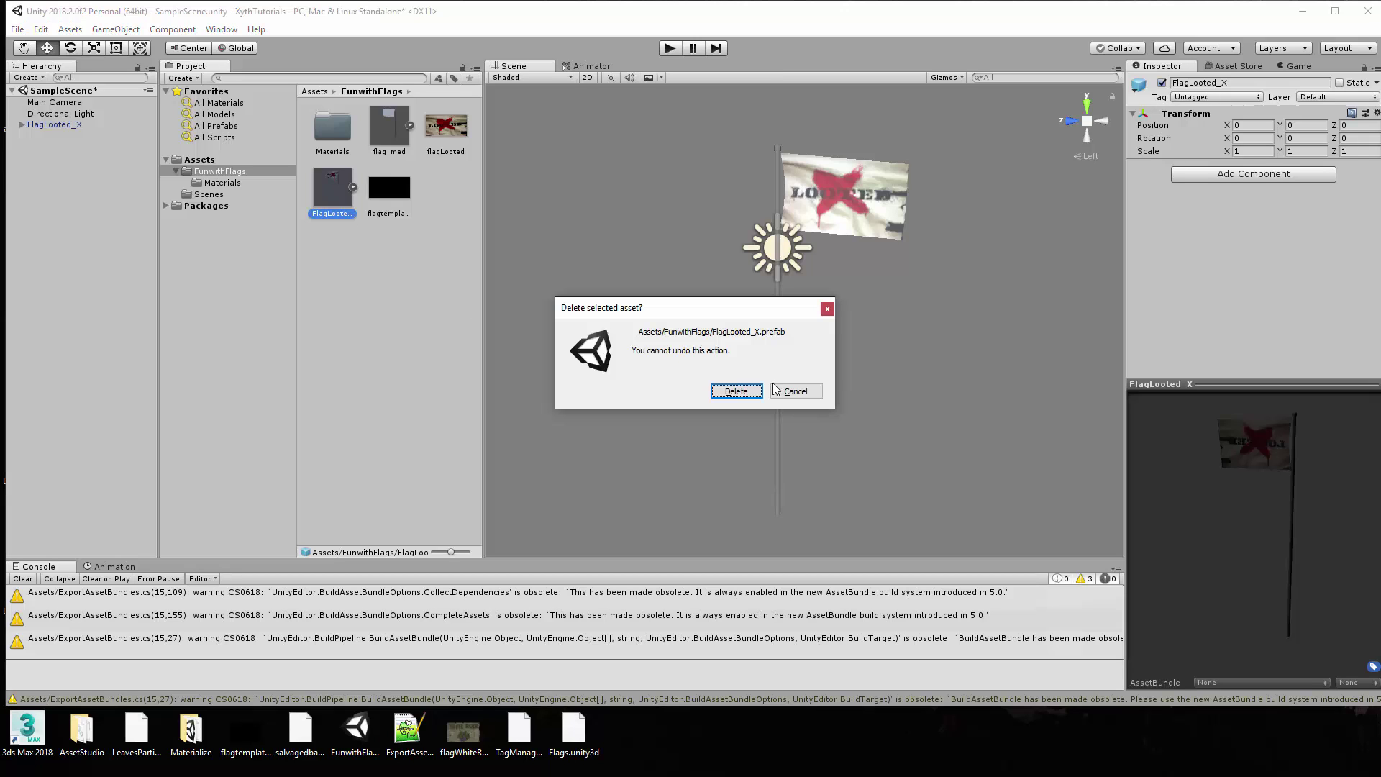
click(742, 392)
drag(62, 125, 416, 213)
Step: Build an AssetBundle from the prefab and save it as flagtest on the Desktop
right_click(332, 187)
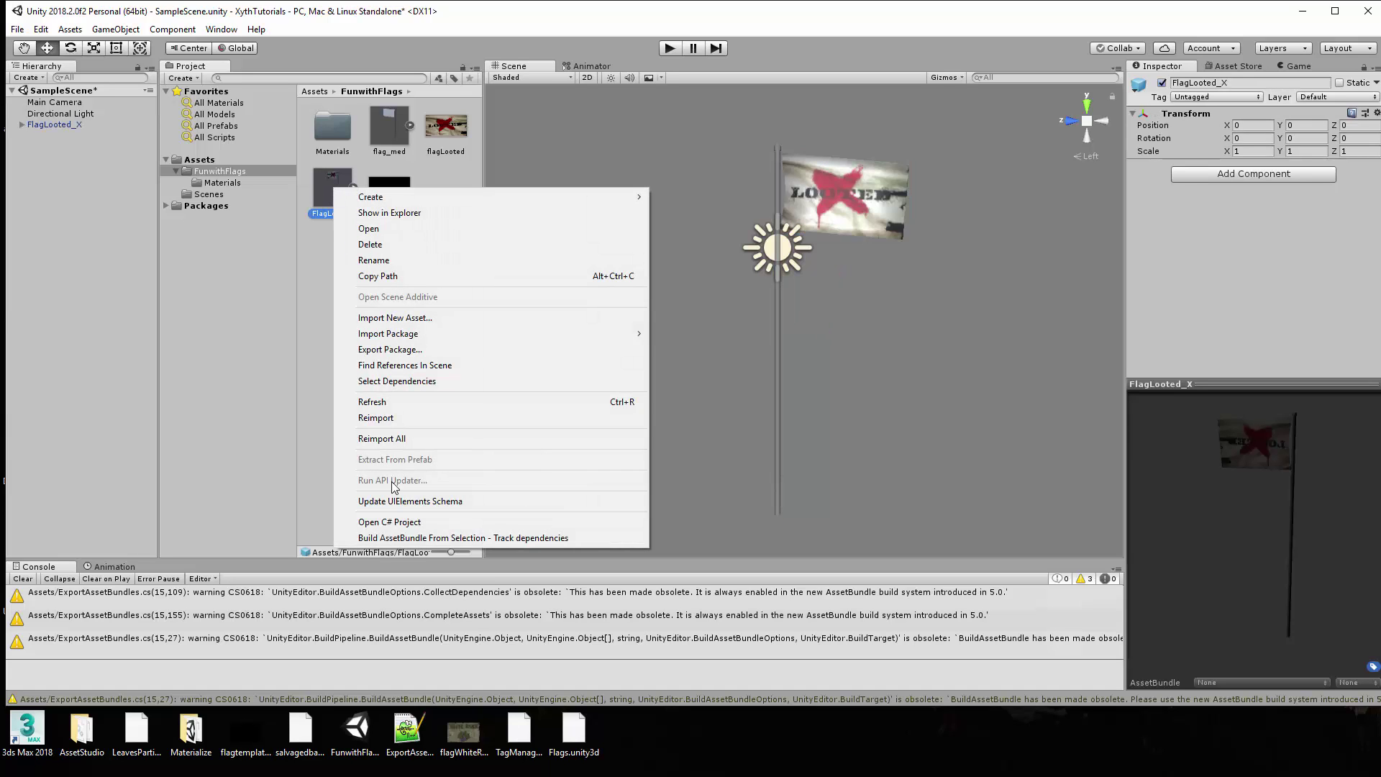
click(391, 539)
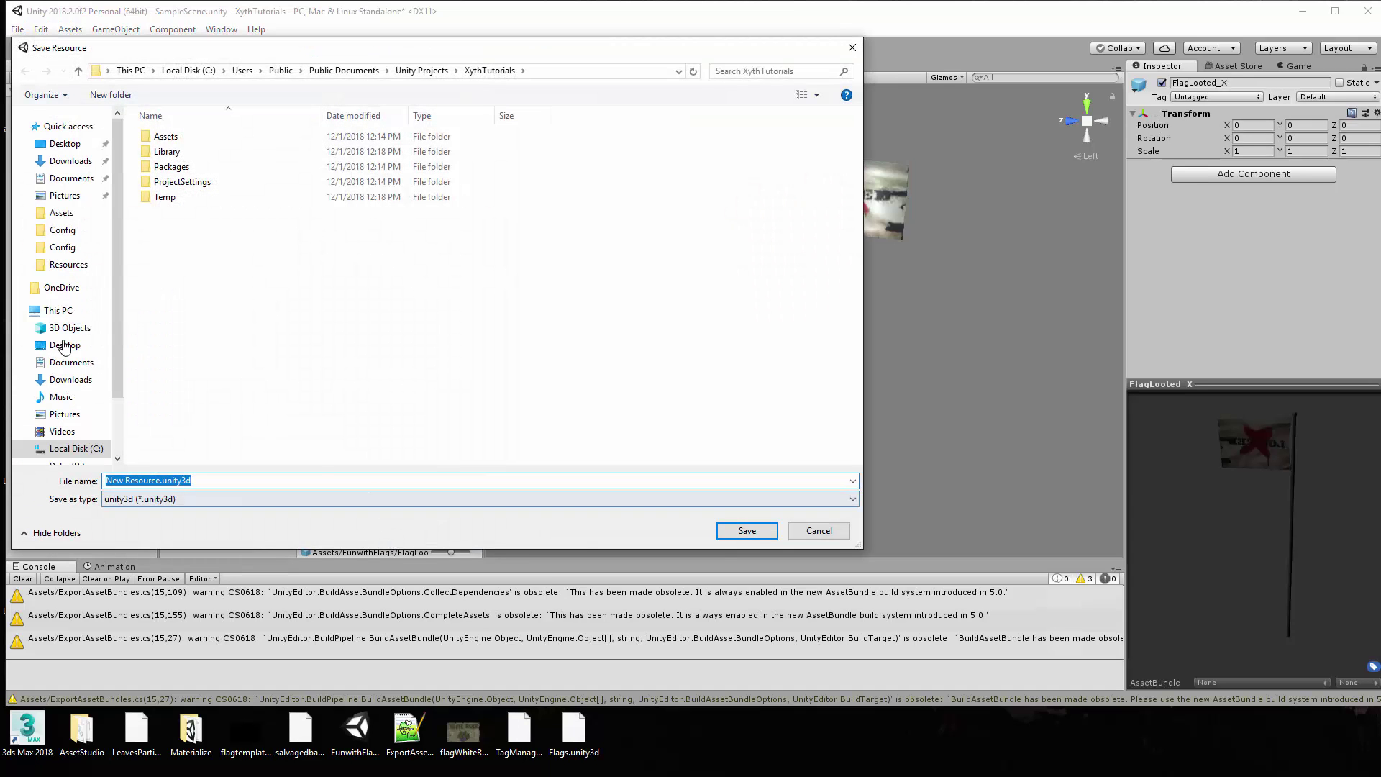
click(58, 345)
key(alt+n)
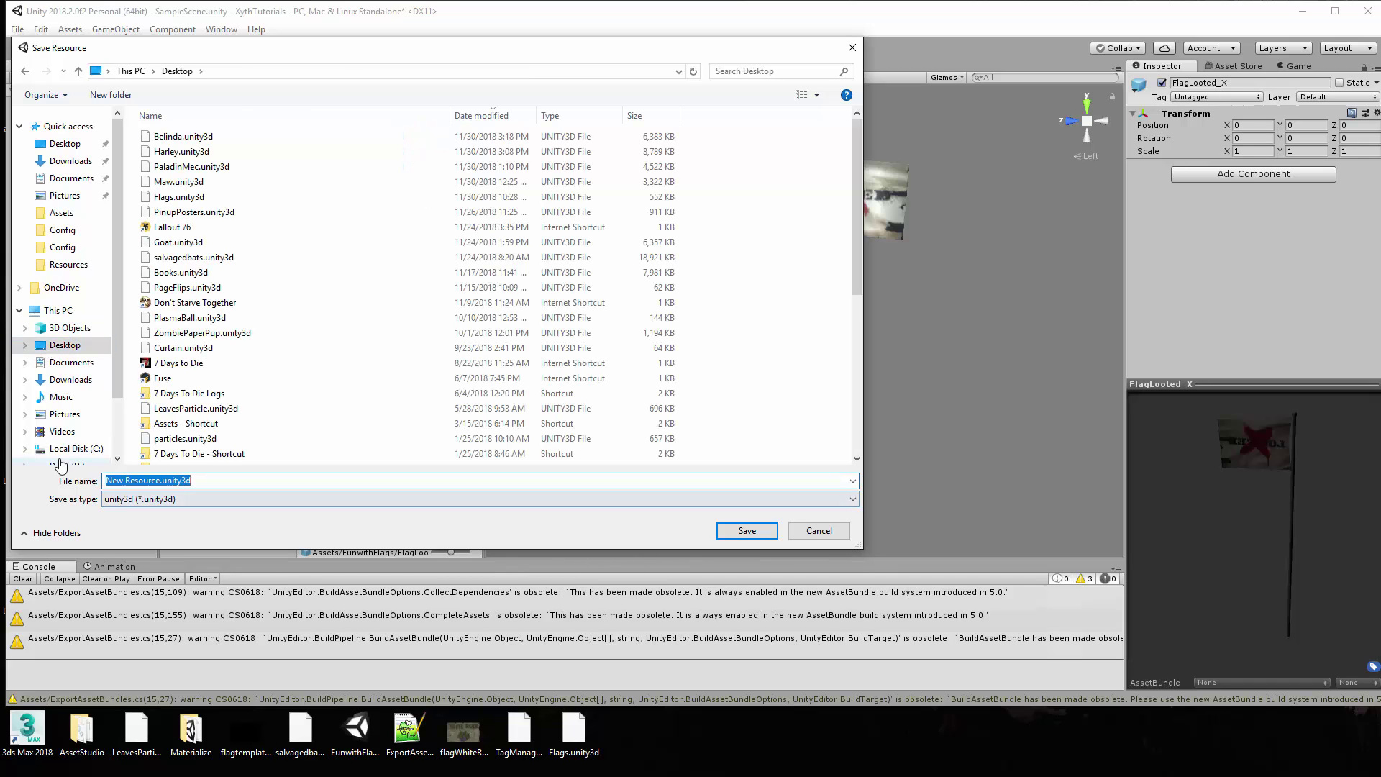
key(BackSpace)
text(flagtest)
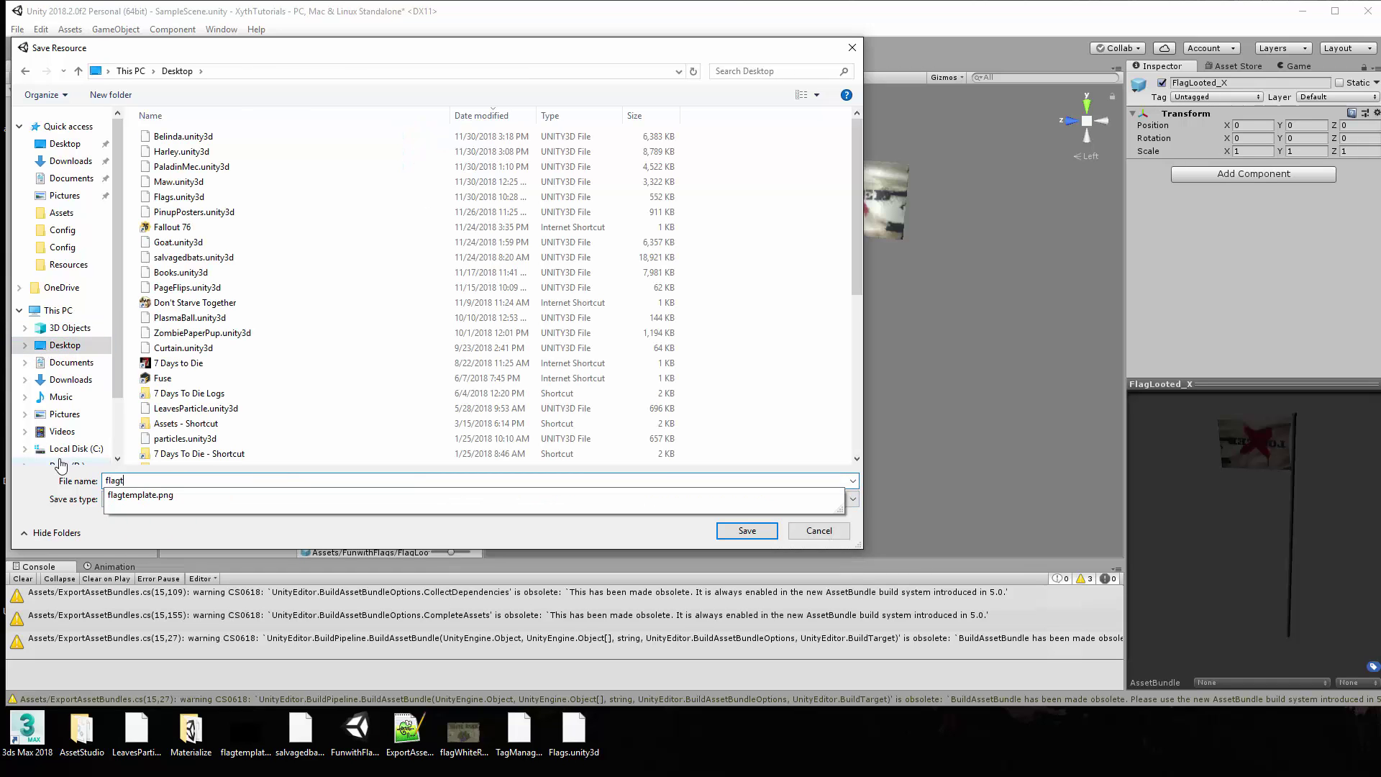
click(747, 530)
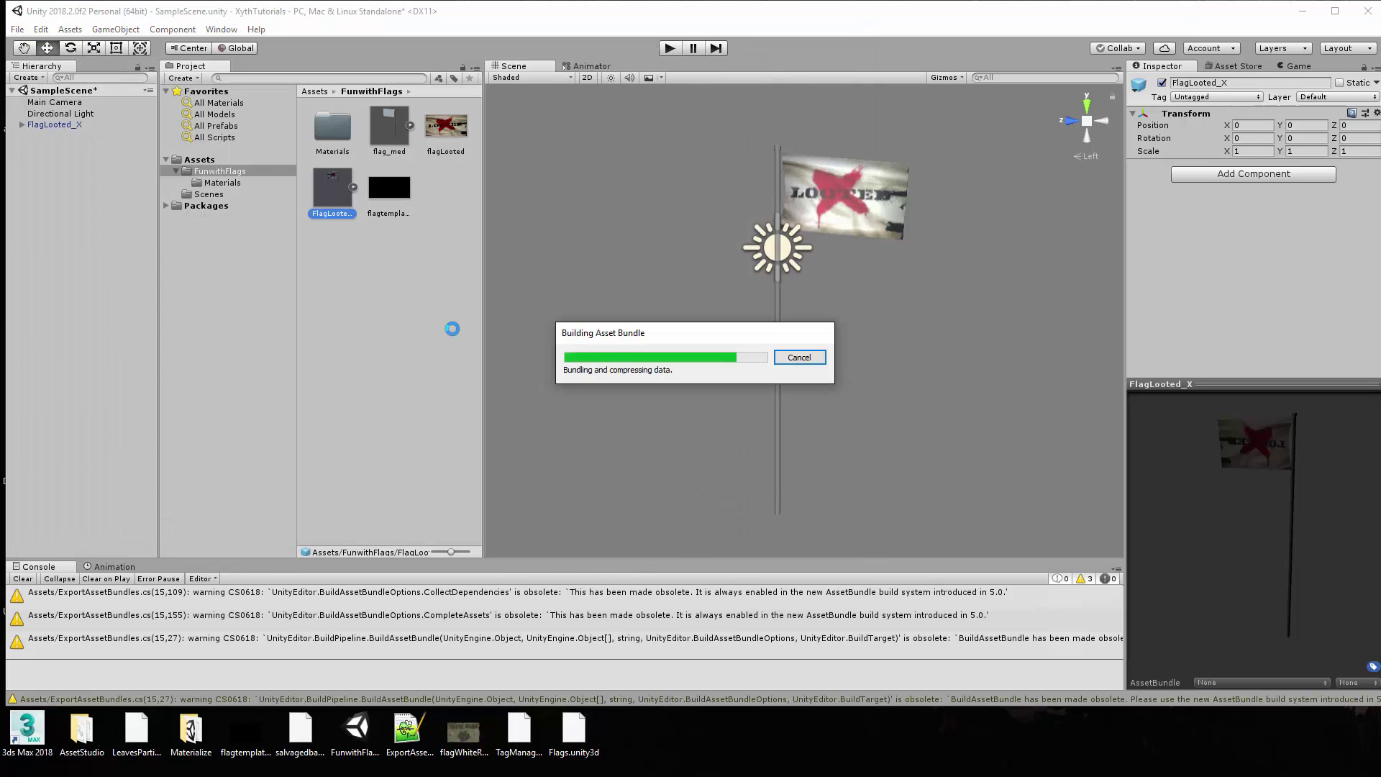
Step: Expand FlagLooted_X in the Hierarchy and confirm its Assembly child keeps the T_Mesh_B tag
click(44, 124)
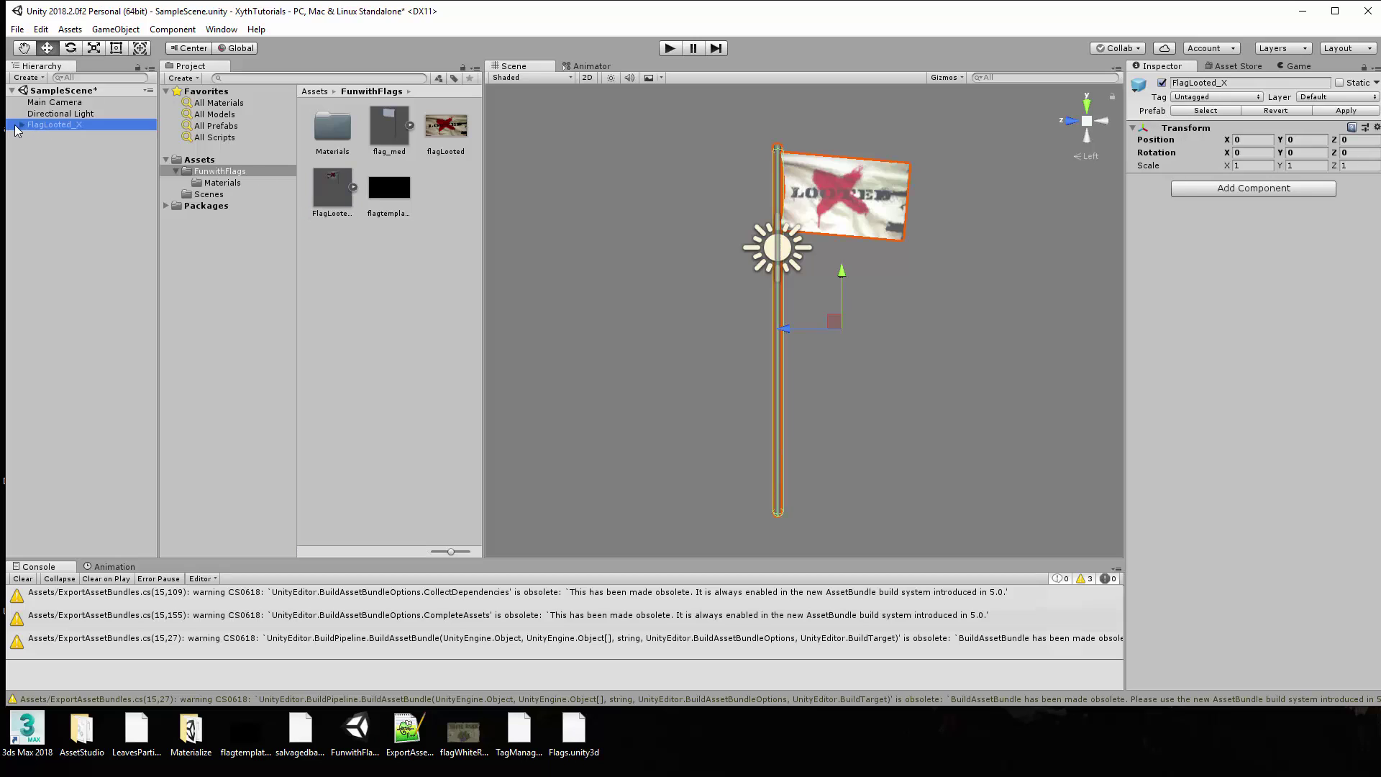
click(20, 125)
click(85, 135)
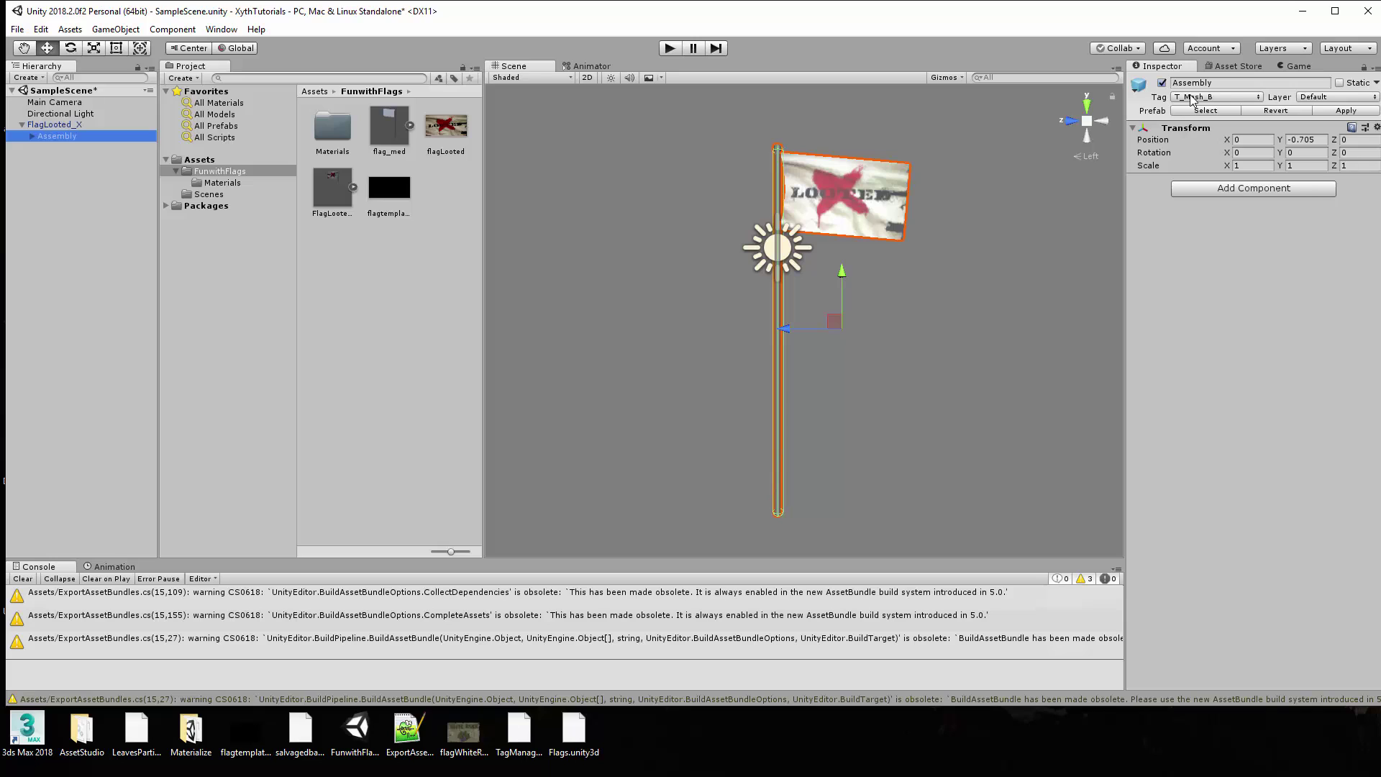
click(1248, 101)
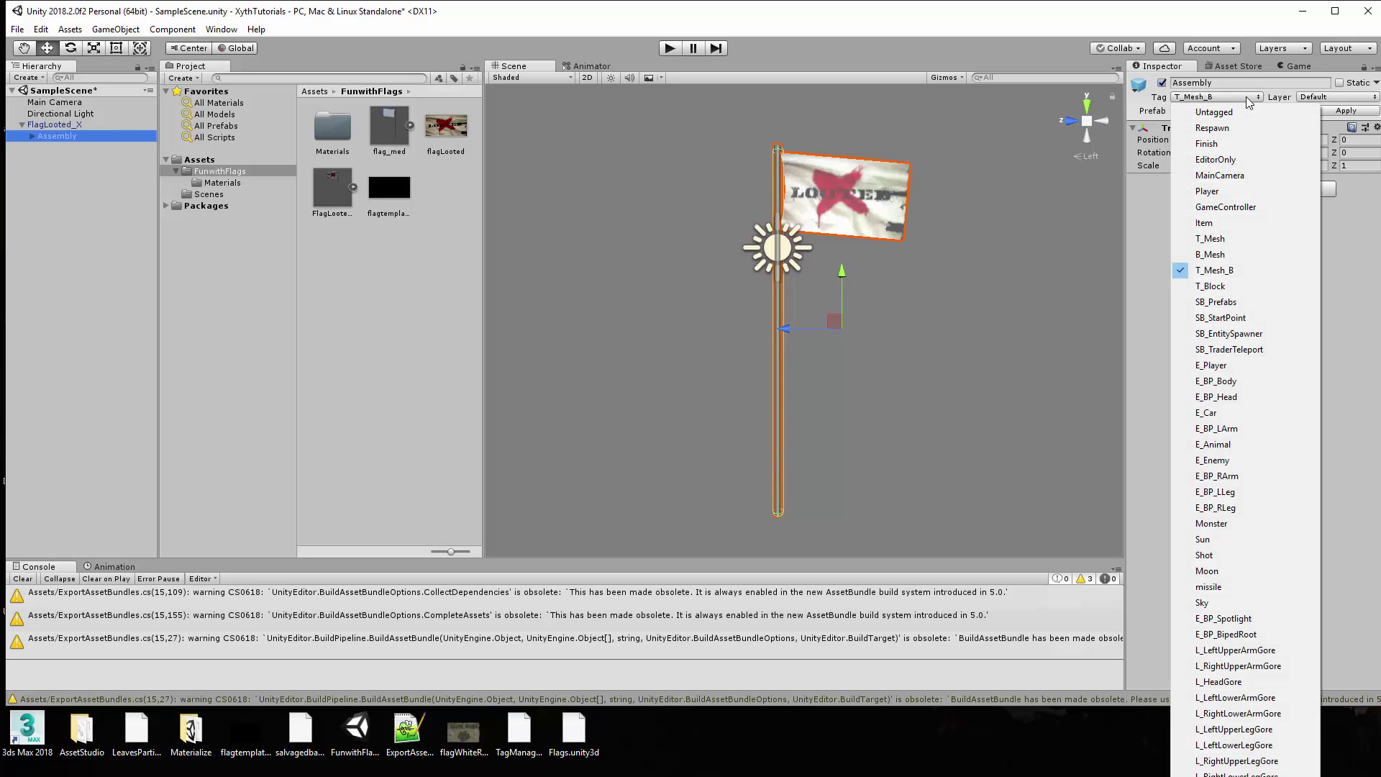
click(1221, 275)
click(945, 361)
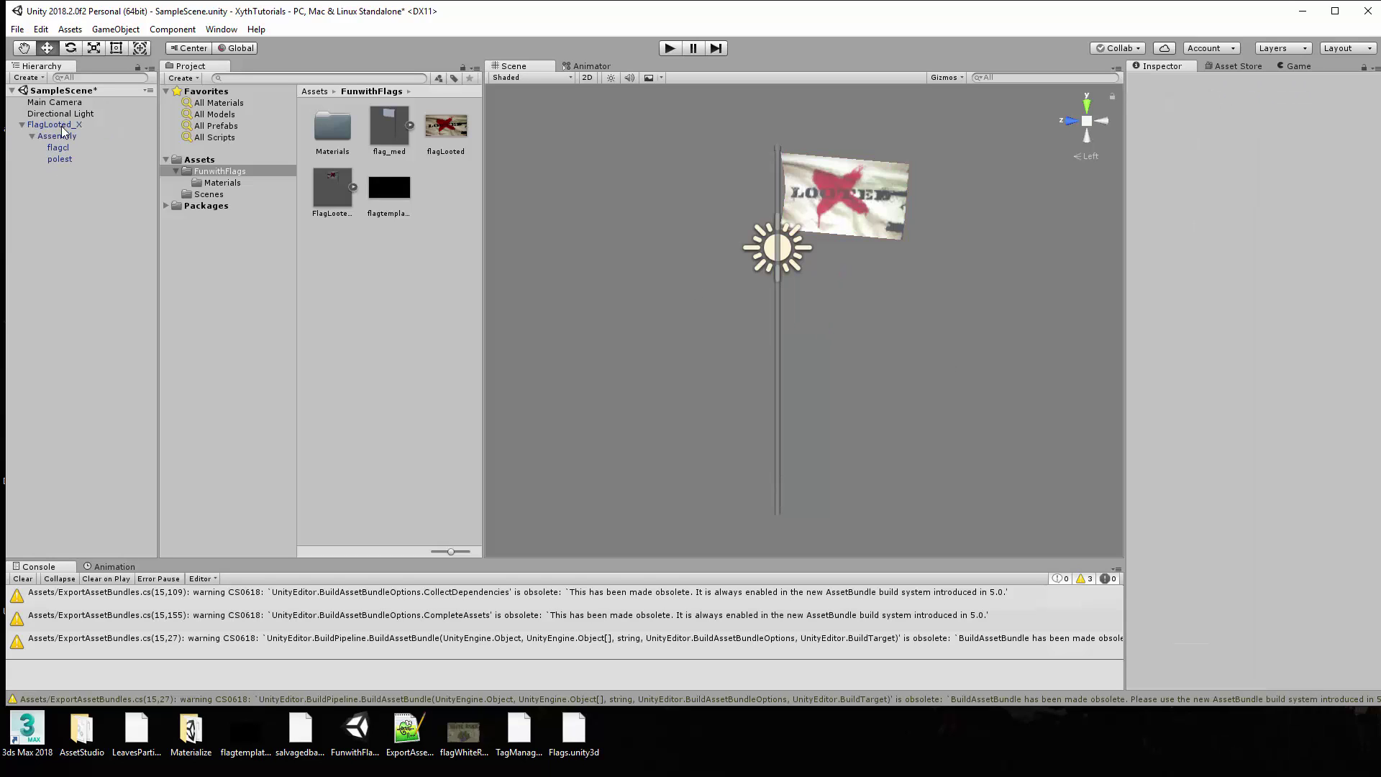
Step: Compare the Untagged FlagLooted_X root with its Assembly, flagcl and polest children, finishing on Assembly's T_Mesh_B tag
click(58, 127)
click(56, 137)
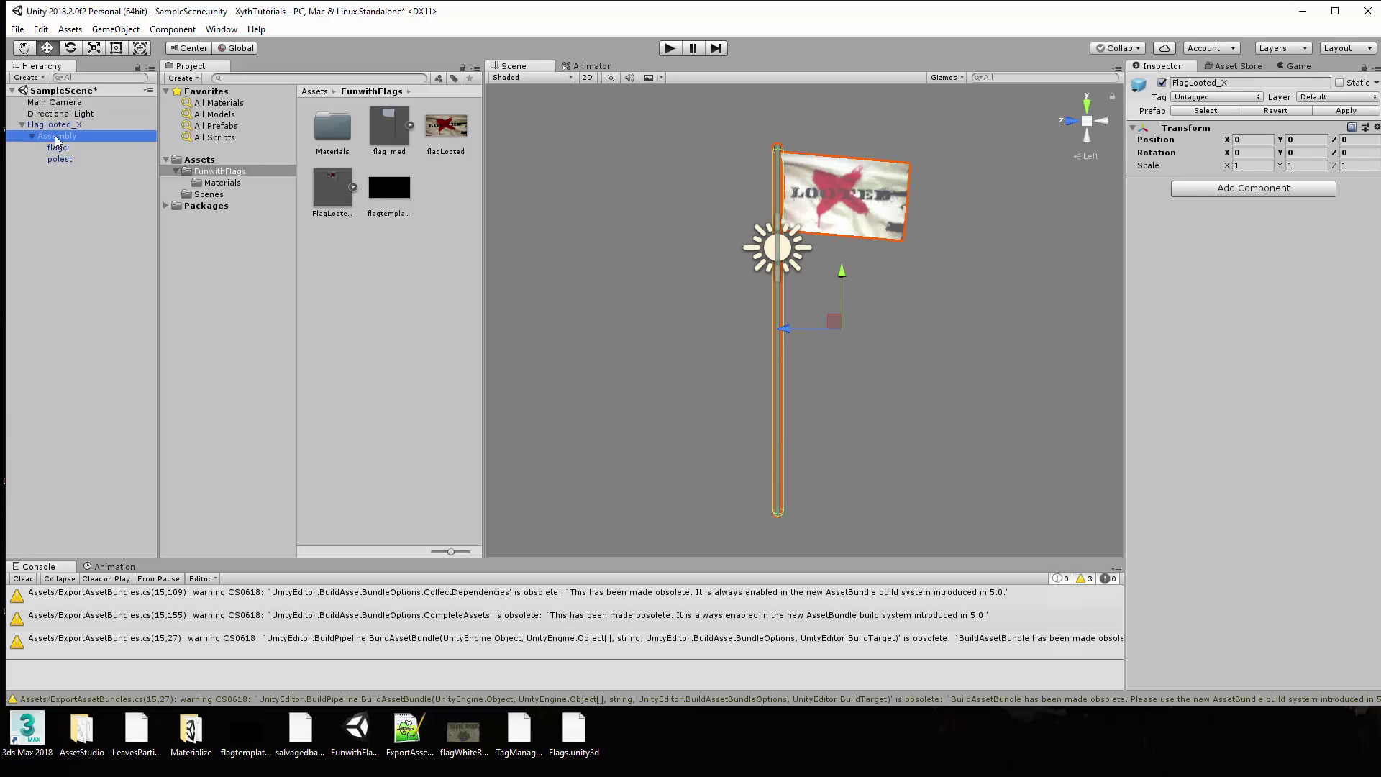
click(58, 127)
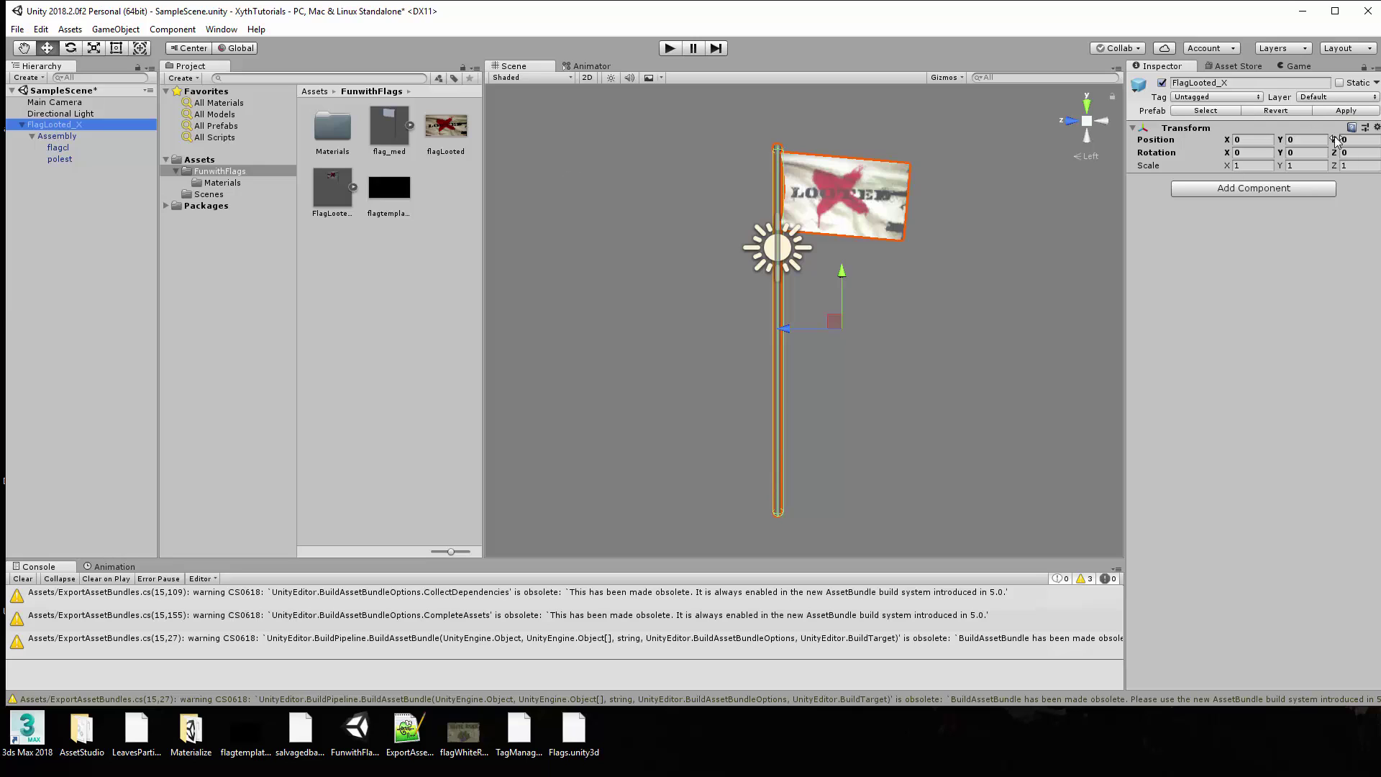
click(52, 138)
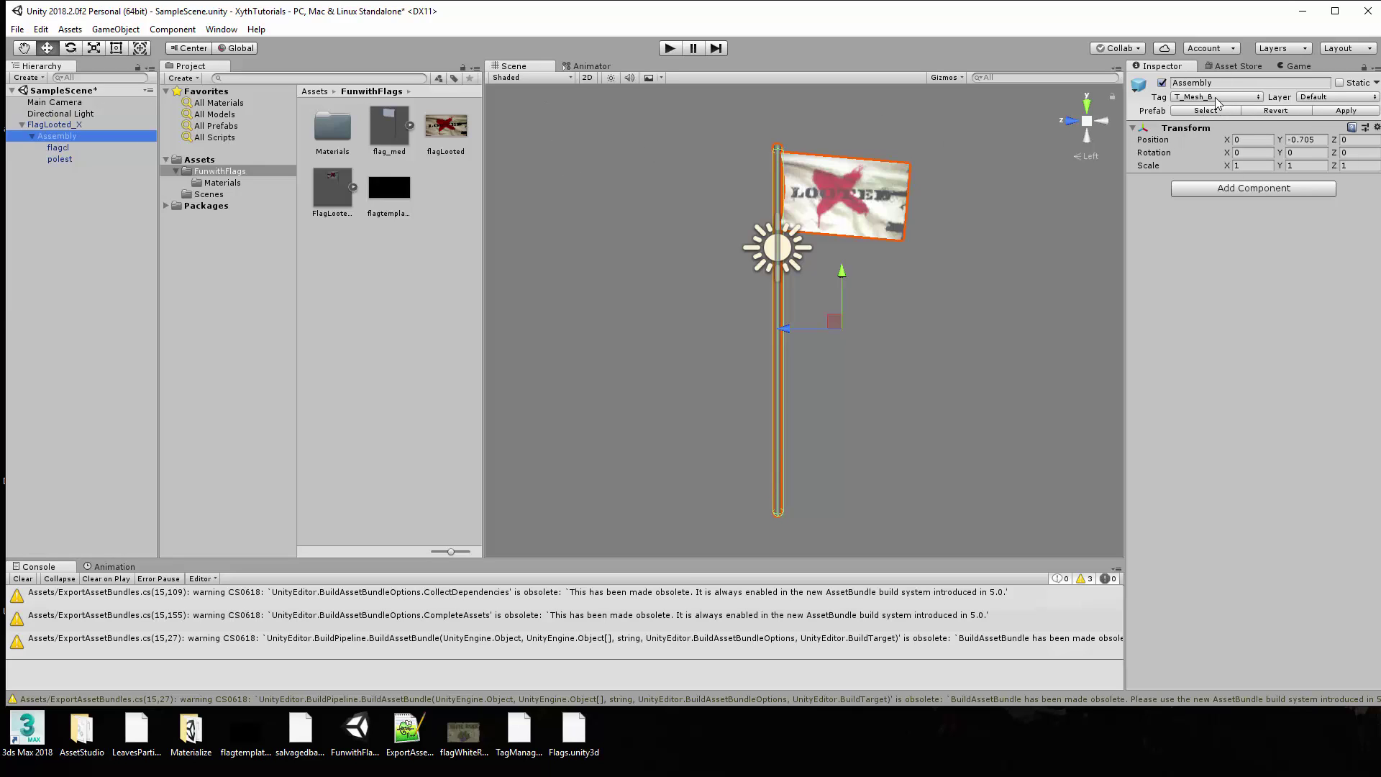
click(57, 149)
click(60, 159)
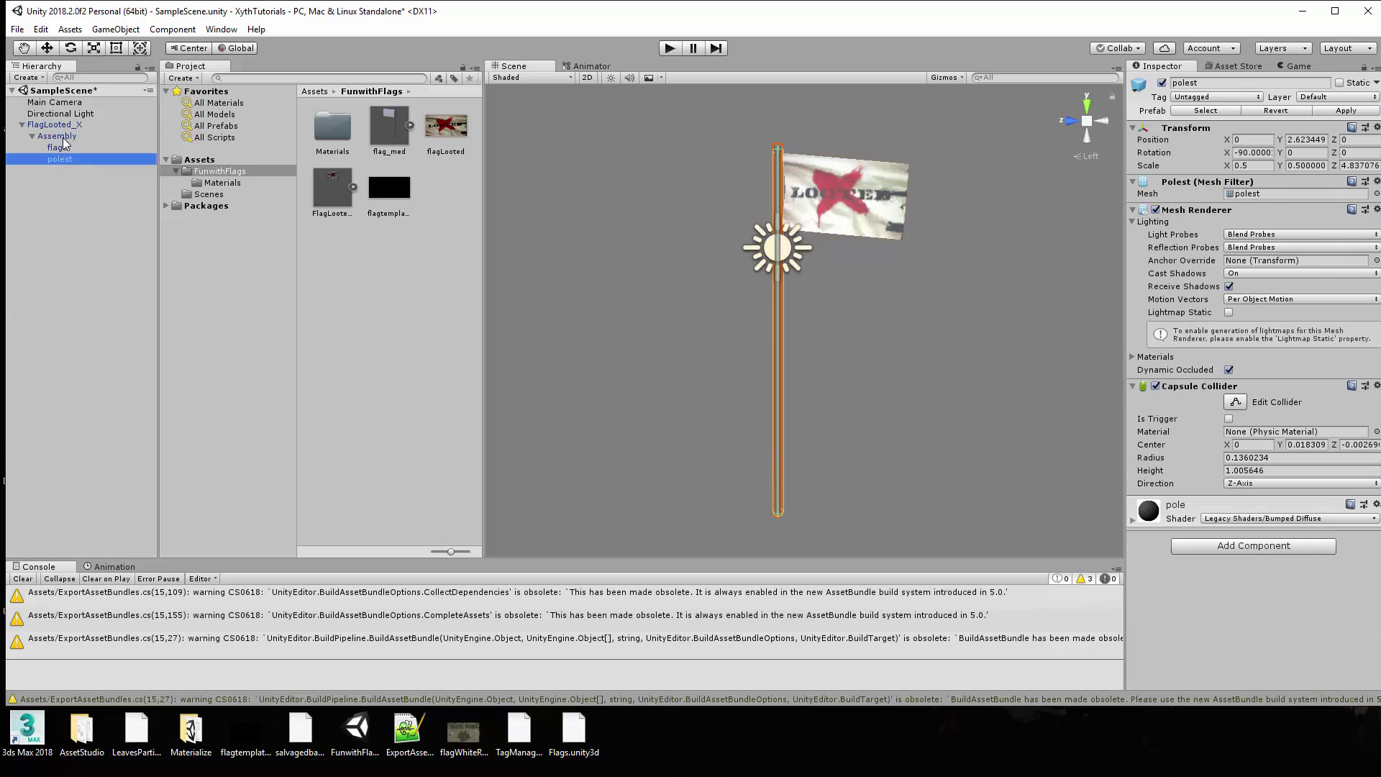
click(61, 136)
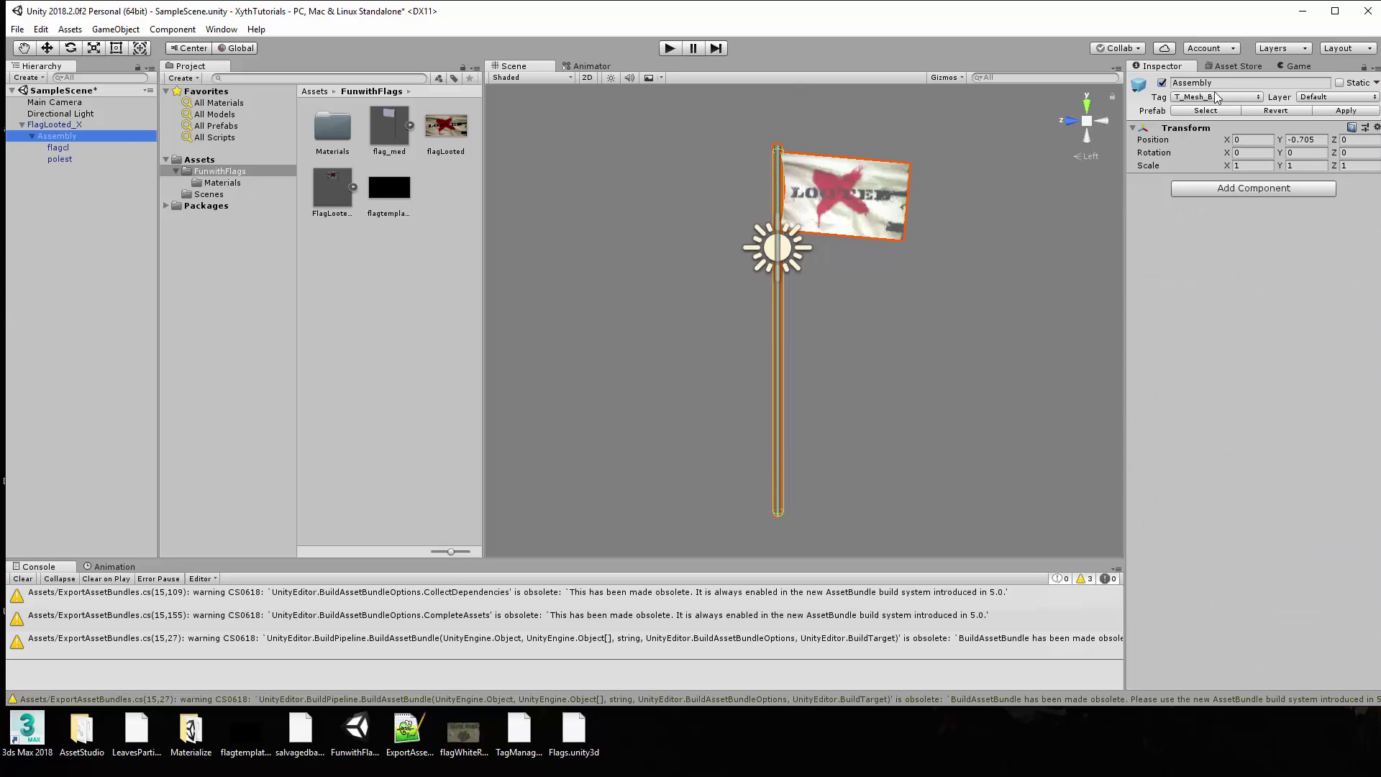